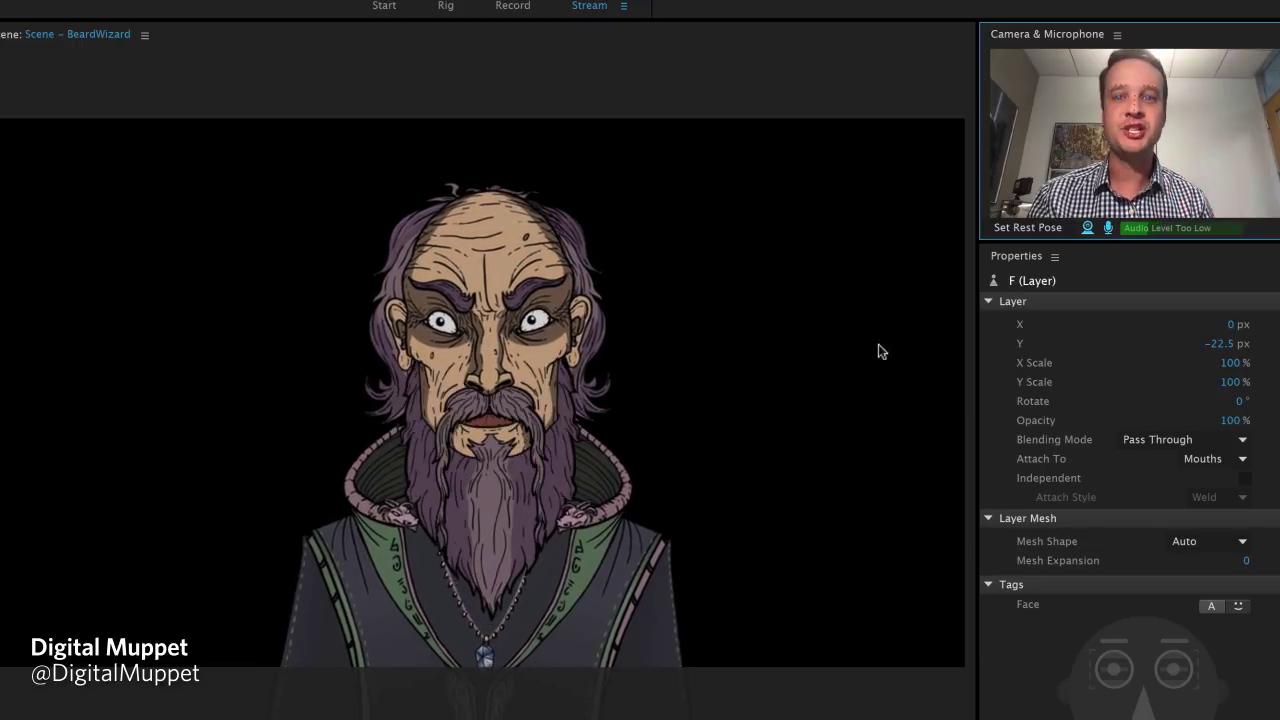
- In the BeardWizard puppet's rig, examine the Mouths group and the E1 and E2 layers inside the Ee mouth
click(445, 7)
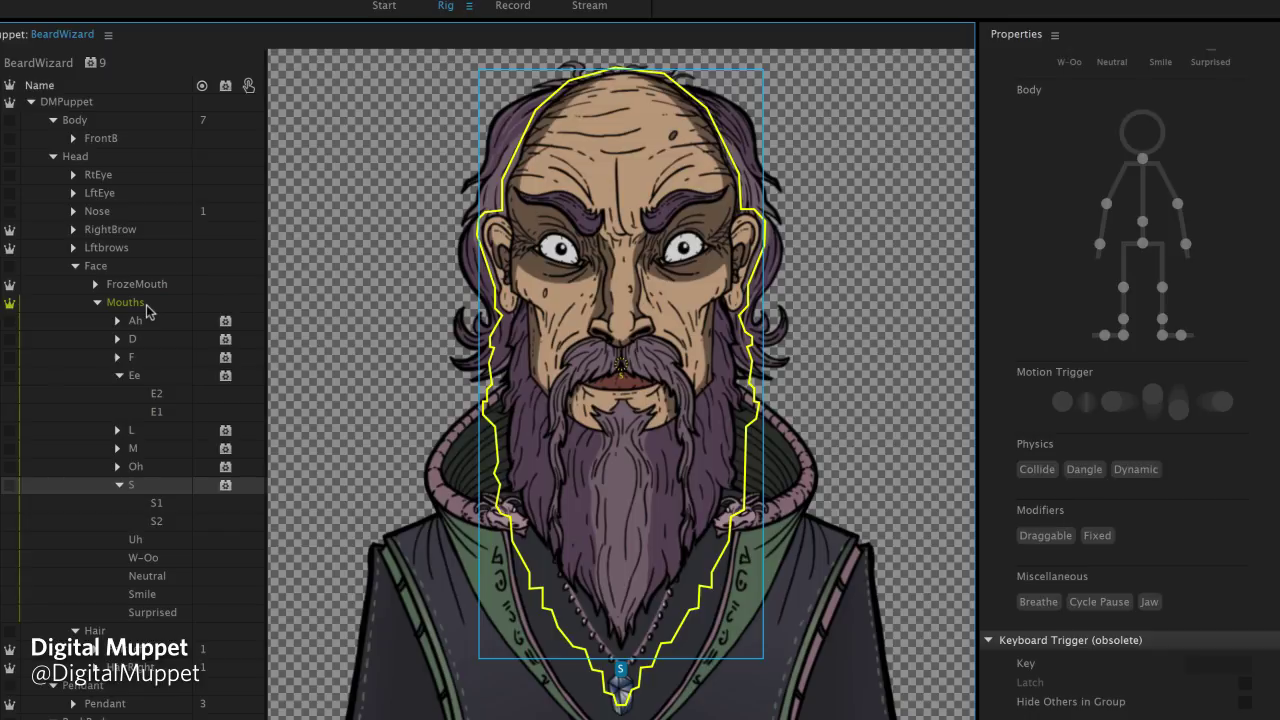
click(148, 305)
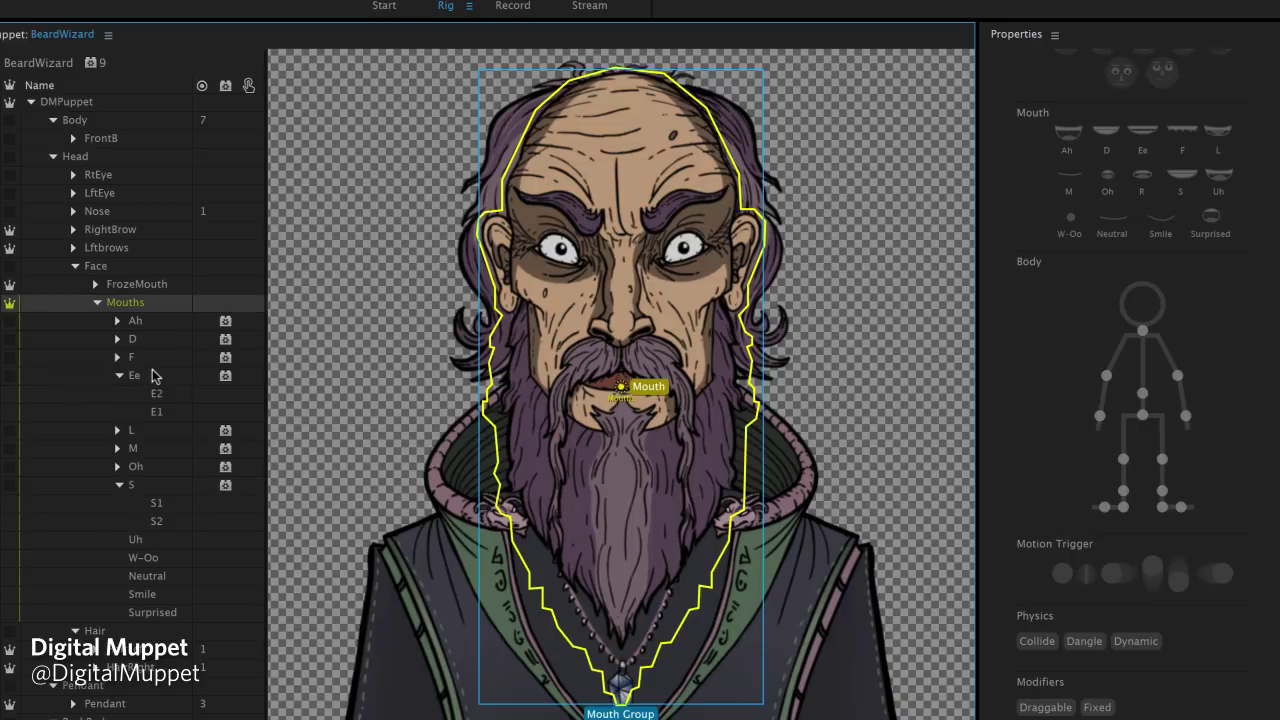
click(152, 379)
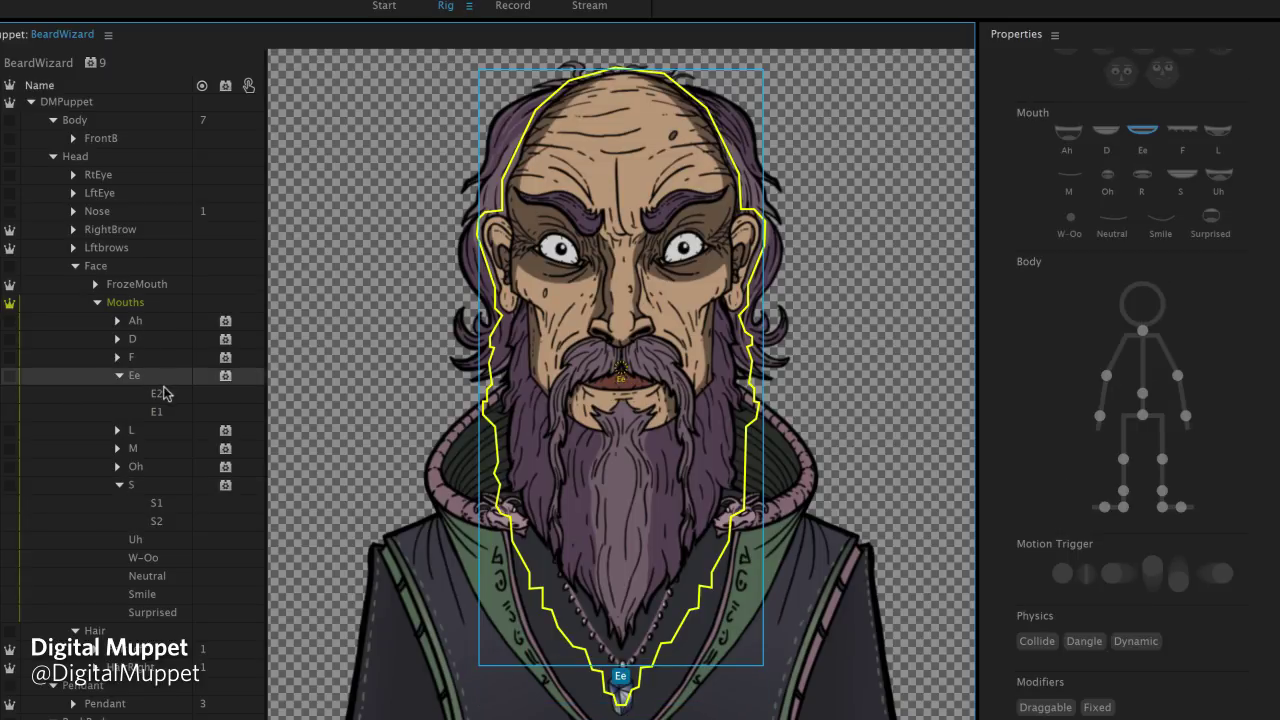
click(161, 406)
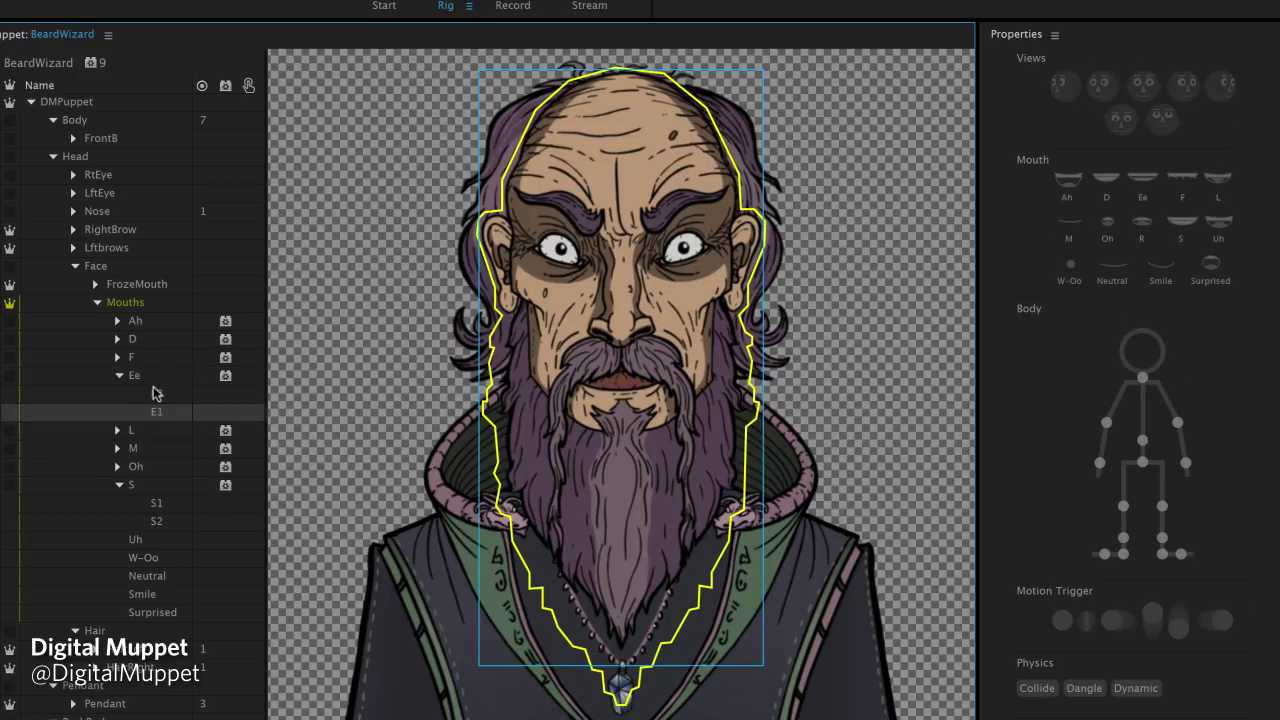
click(155, 377)
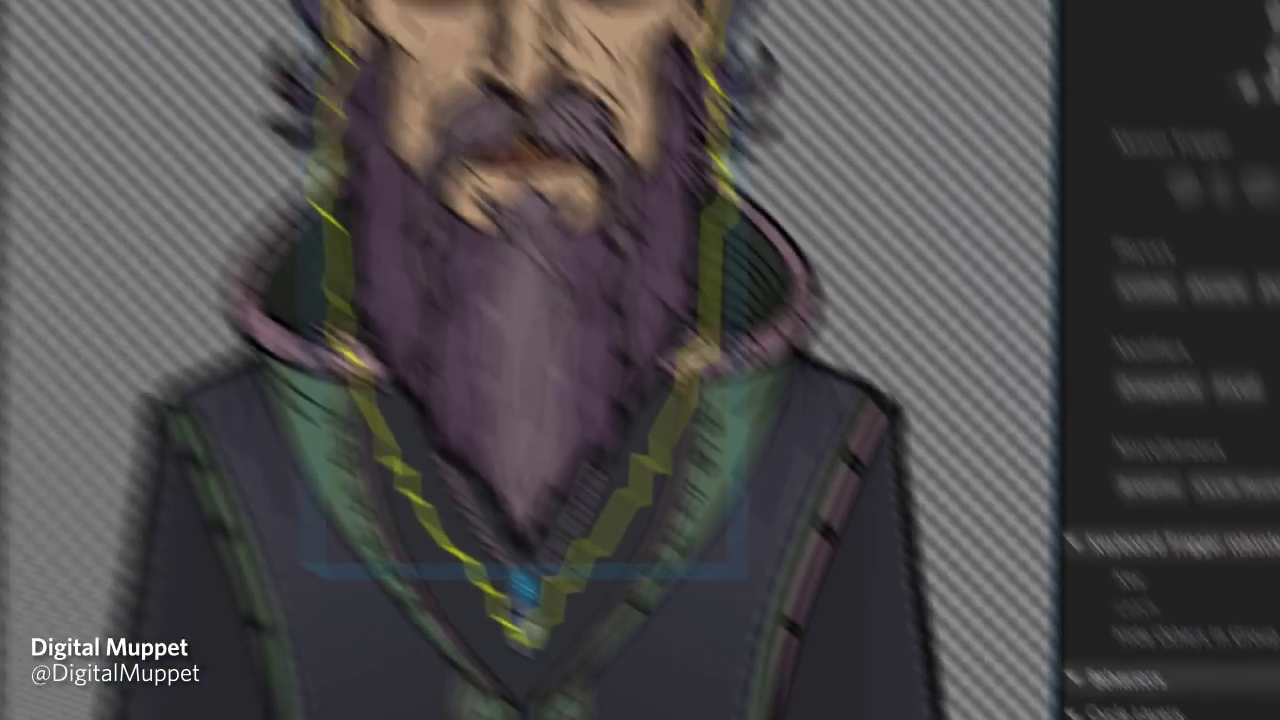
- Select the S mouth group and toggle visibility there to preview its S1 and S2 artwork
click(212, 530)
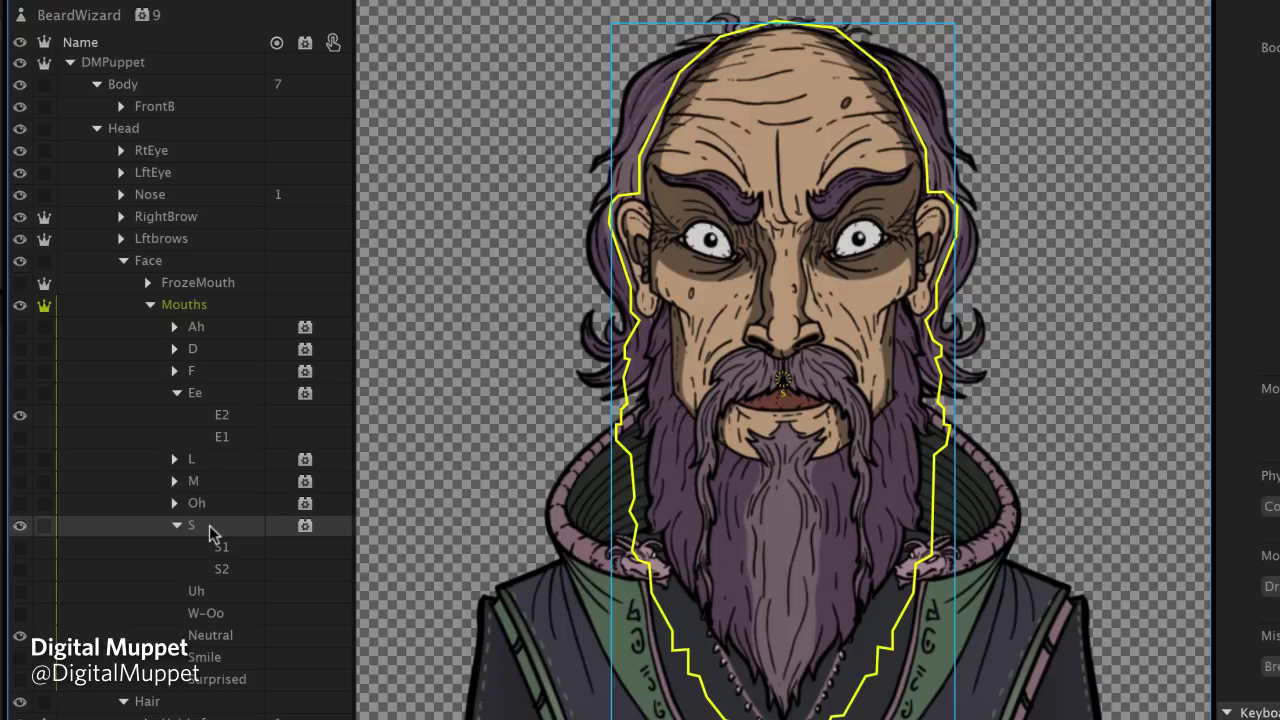
click(19, 527)
click(18, 537)
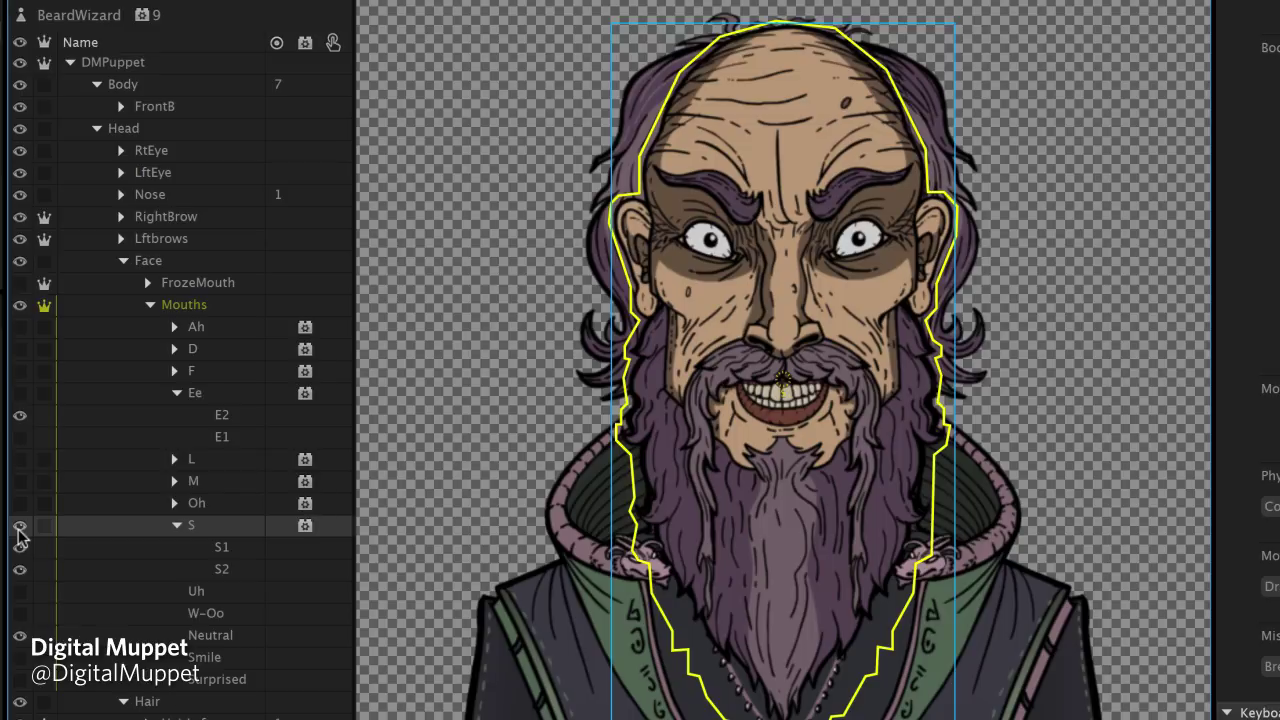
double_click(212, 535)
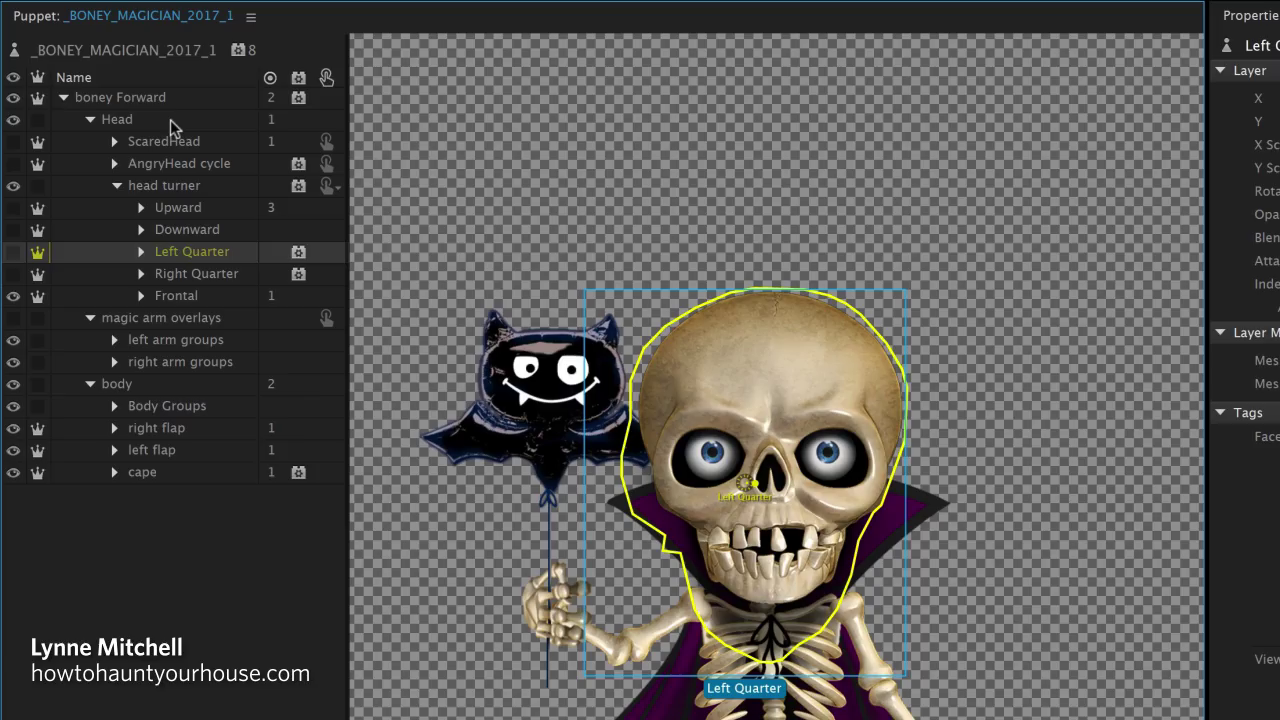
- Examine the skeleton magician's Head, head turner, and Upward, Downward, Left Quarter, Right Quarter and Frontal views
click(170, 119)
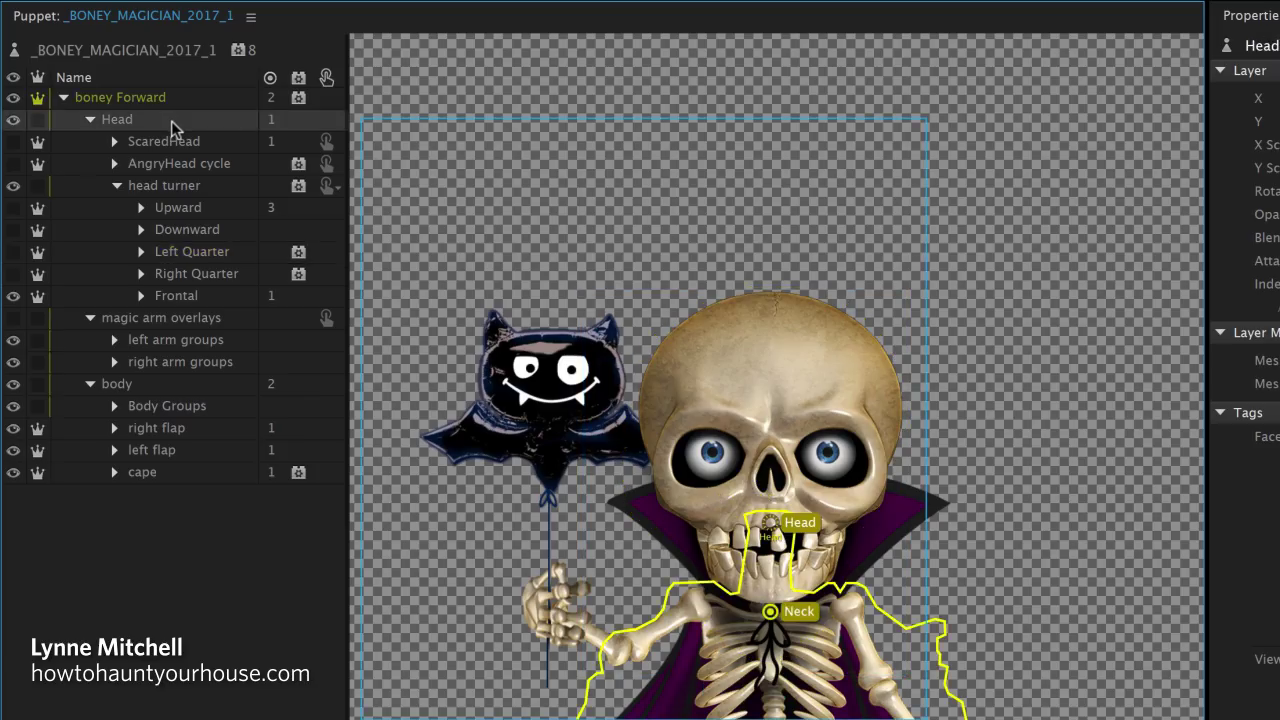
click(192, 191)
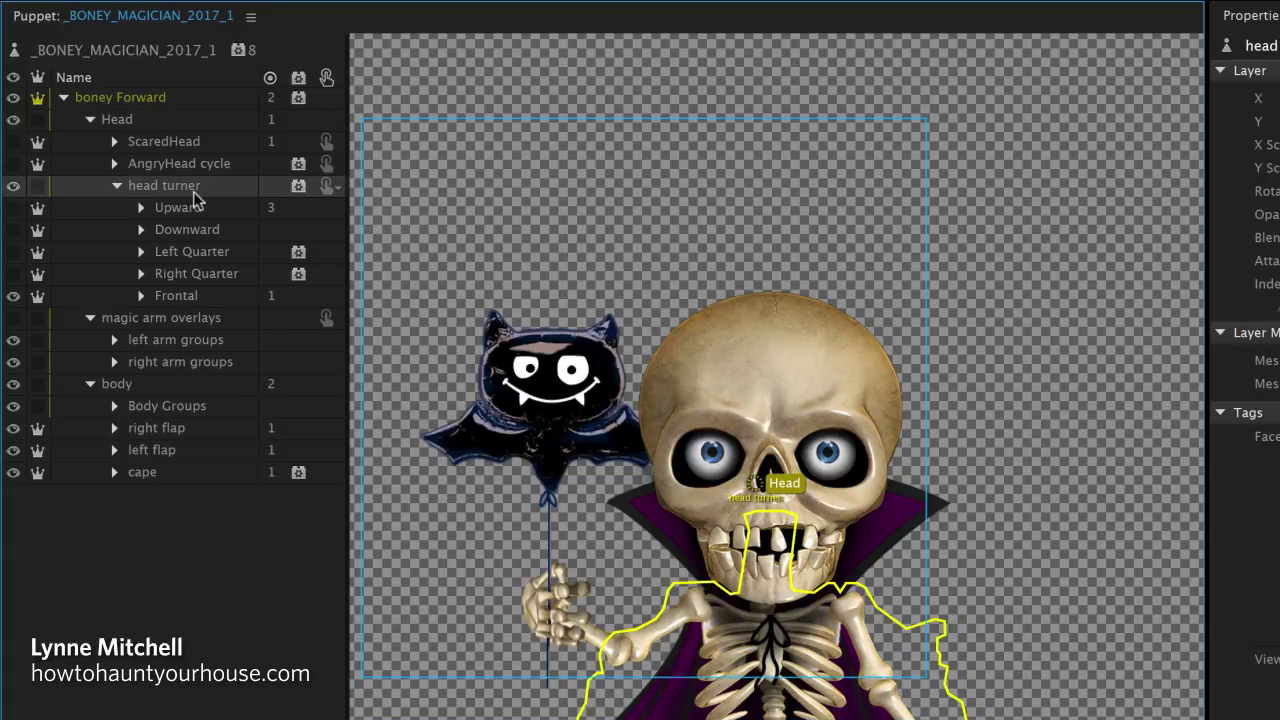
click(188, 209)
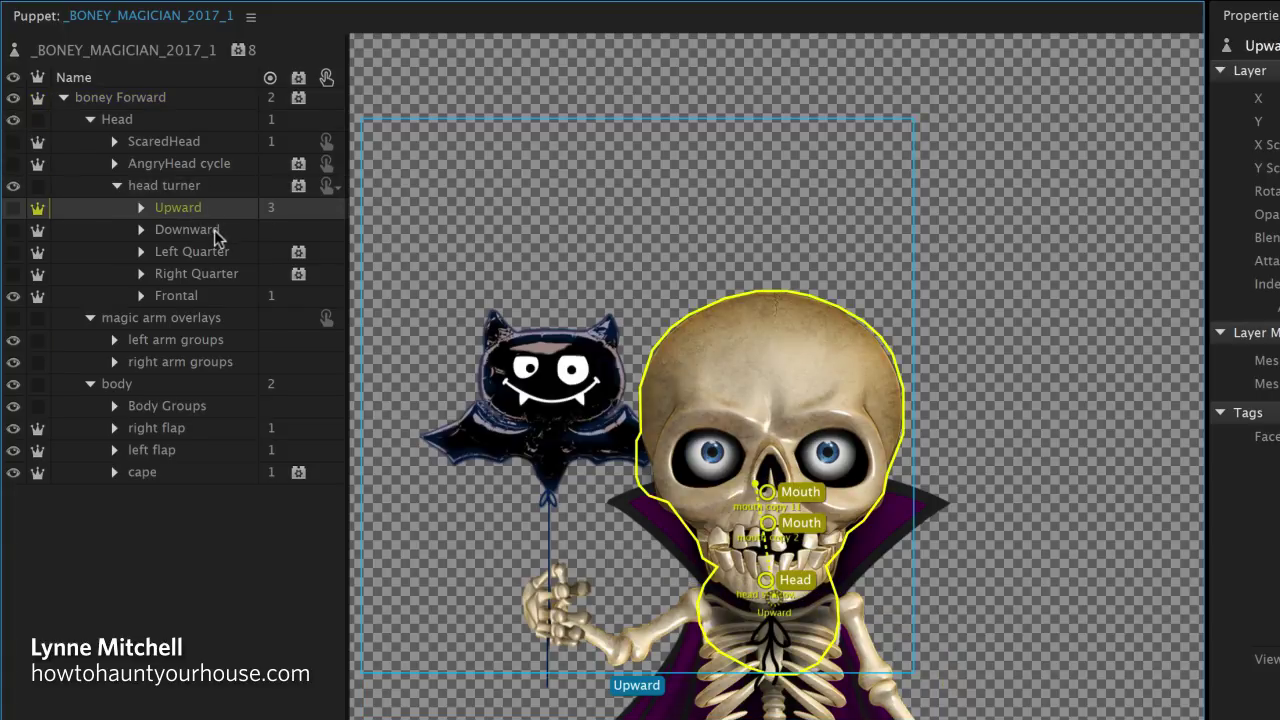
click(215, 232)
click(214, 252)
click(213, 274)
click(190, 296)
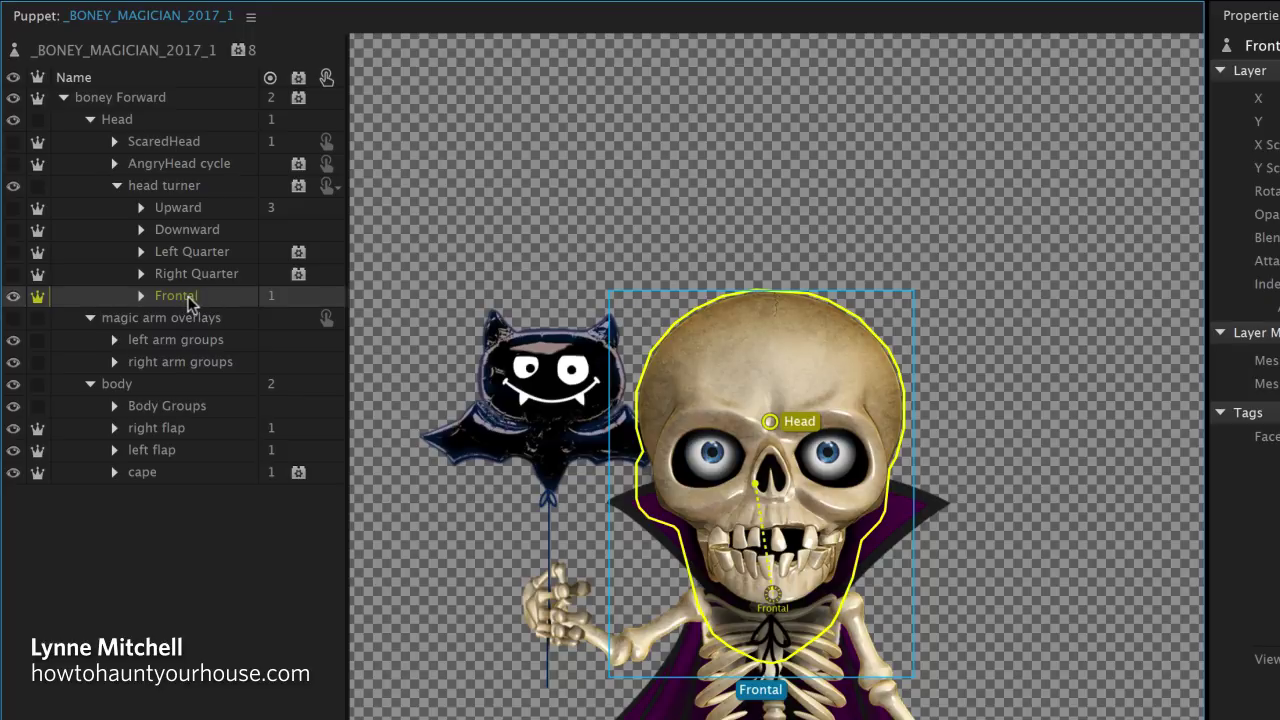
- Compare the outlines of the Left Quarter, Right Quarter and Frontal head views by selecting them in turn
click(197, 273)
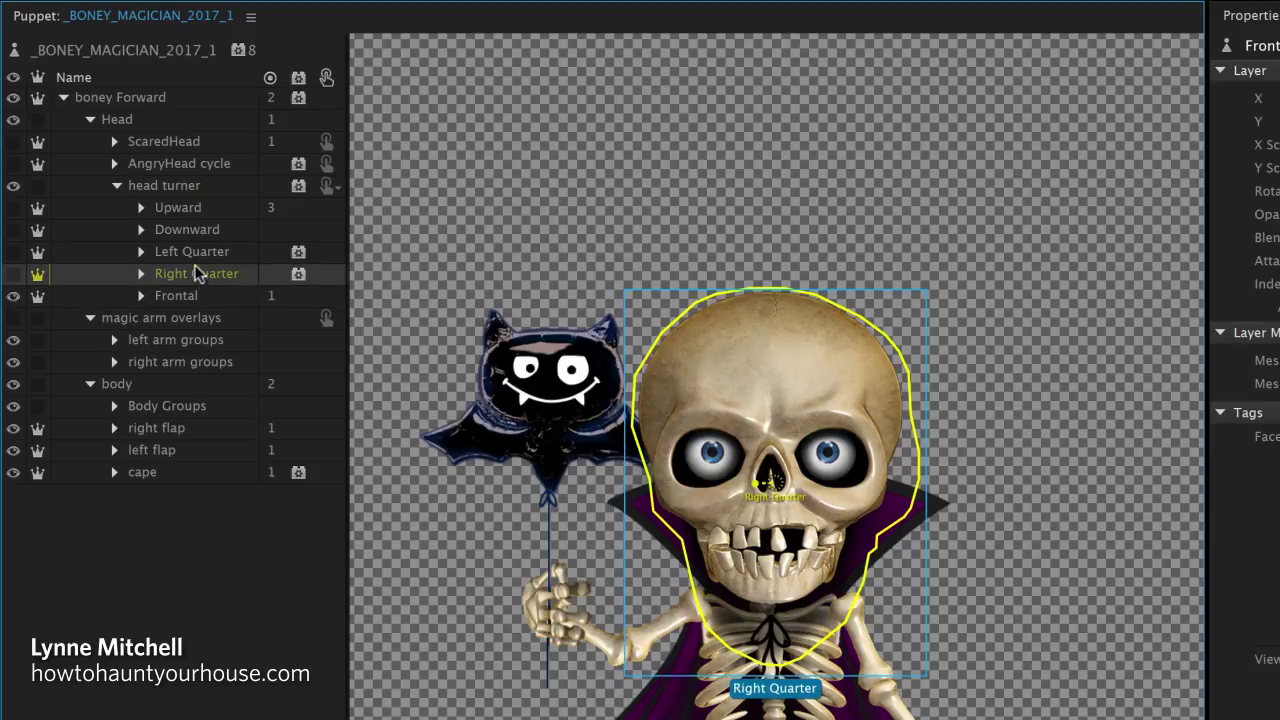
click(200, 251)
click(210, 278)
click(196, 296)
click(225, 280)
click(222, 252)
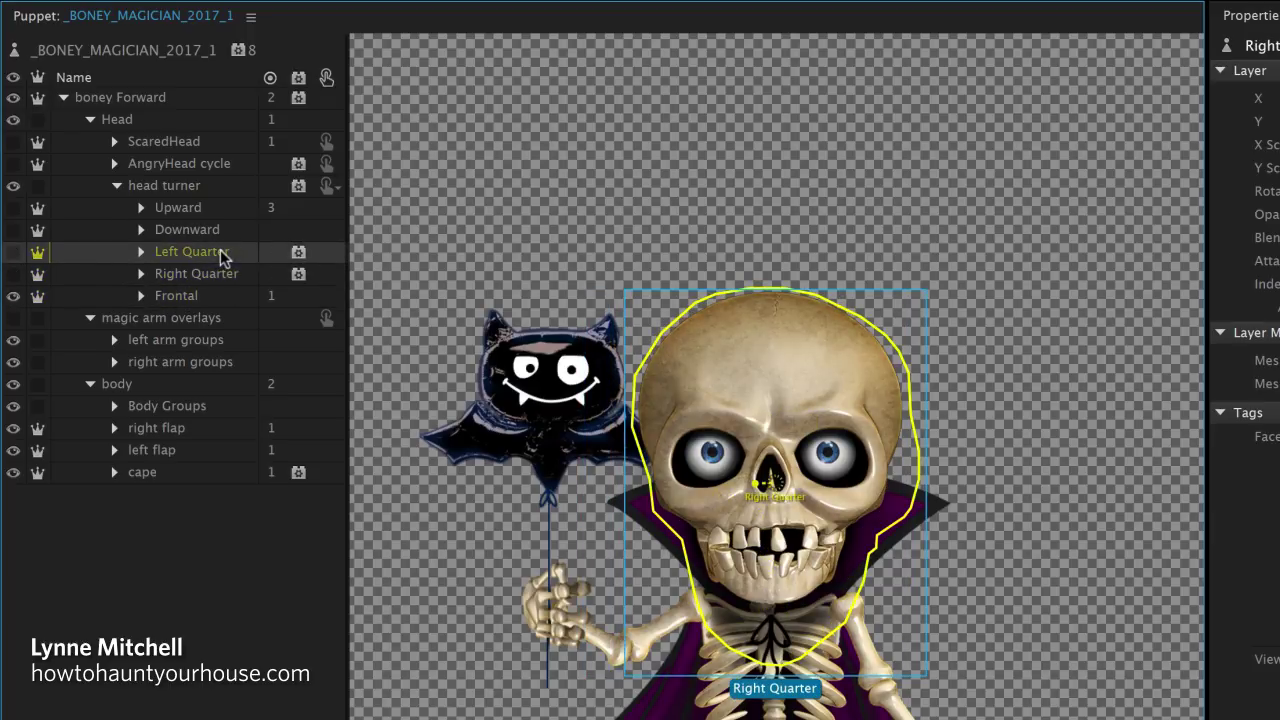
click(214, 296)
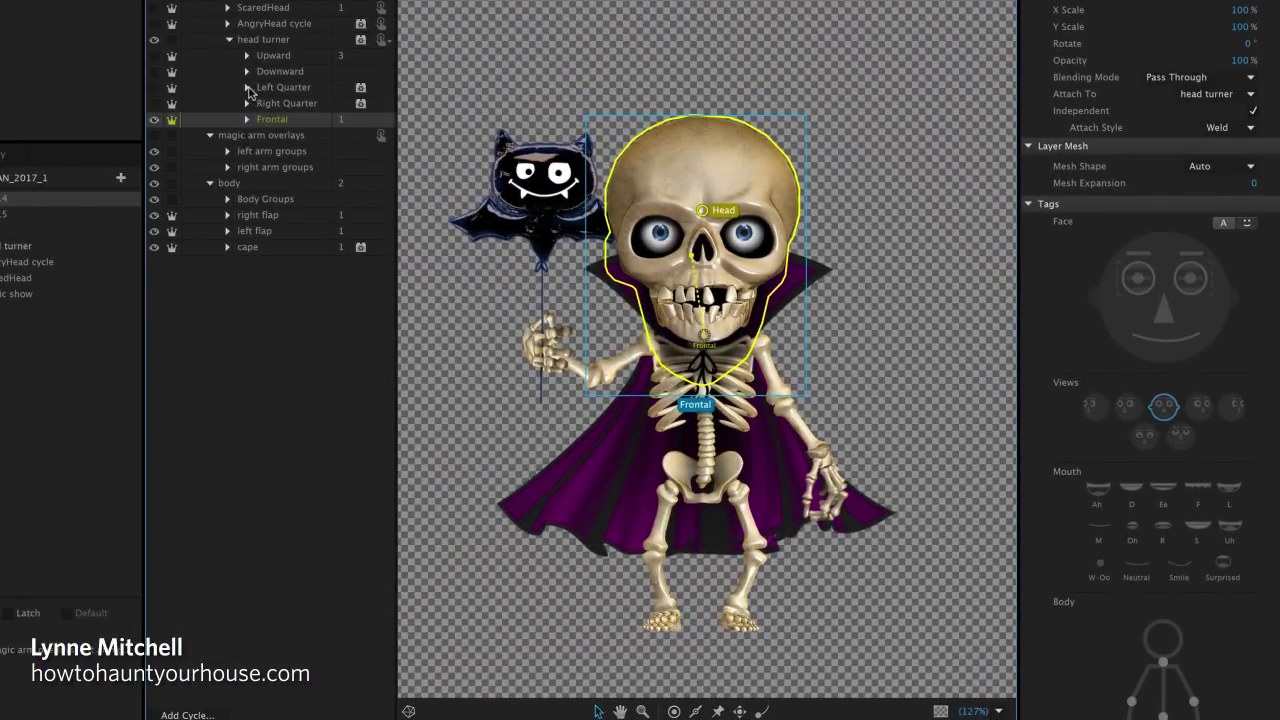
- Expand the Left Quarter view and review its three turn left layers and Cycle Layers settings
click(248, 88)
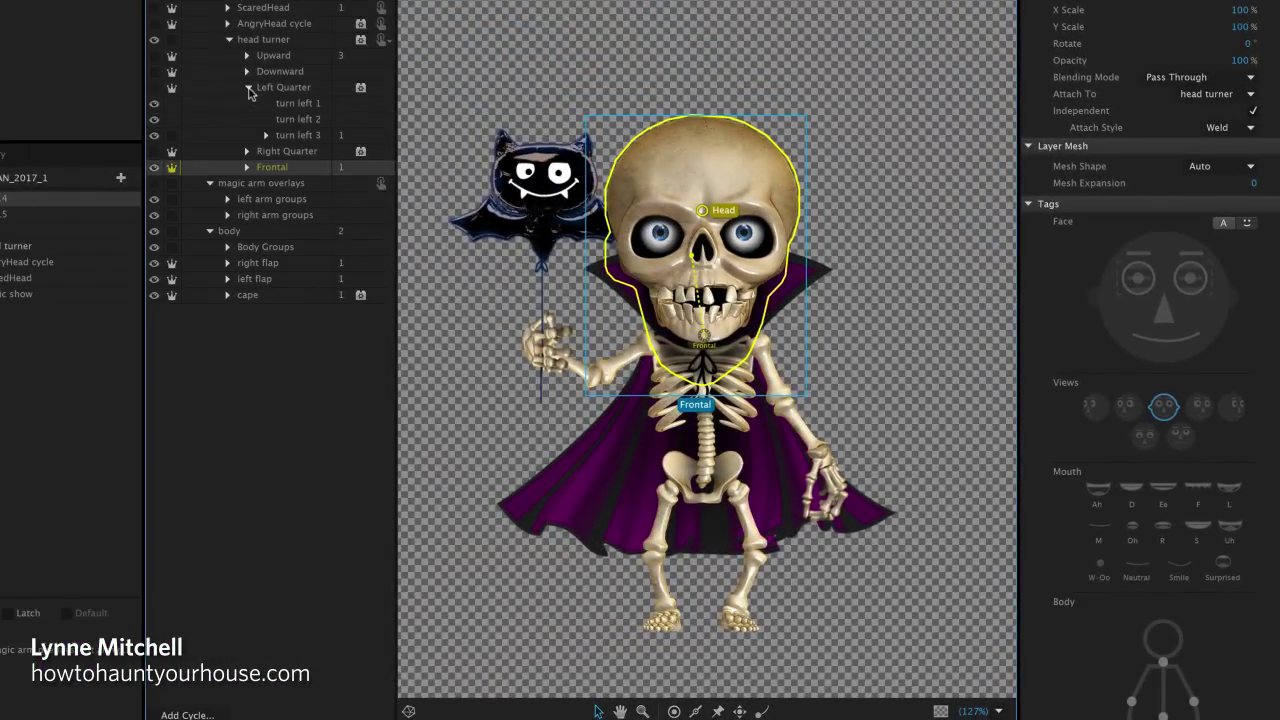
click(291, 90)
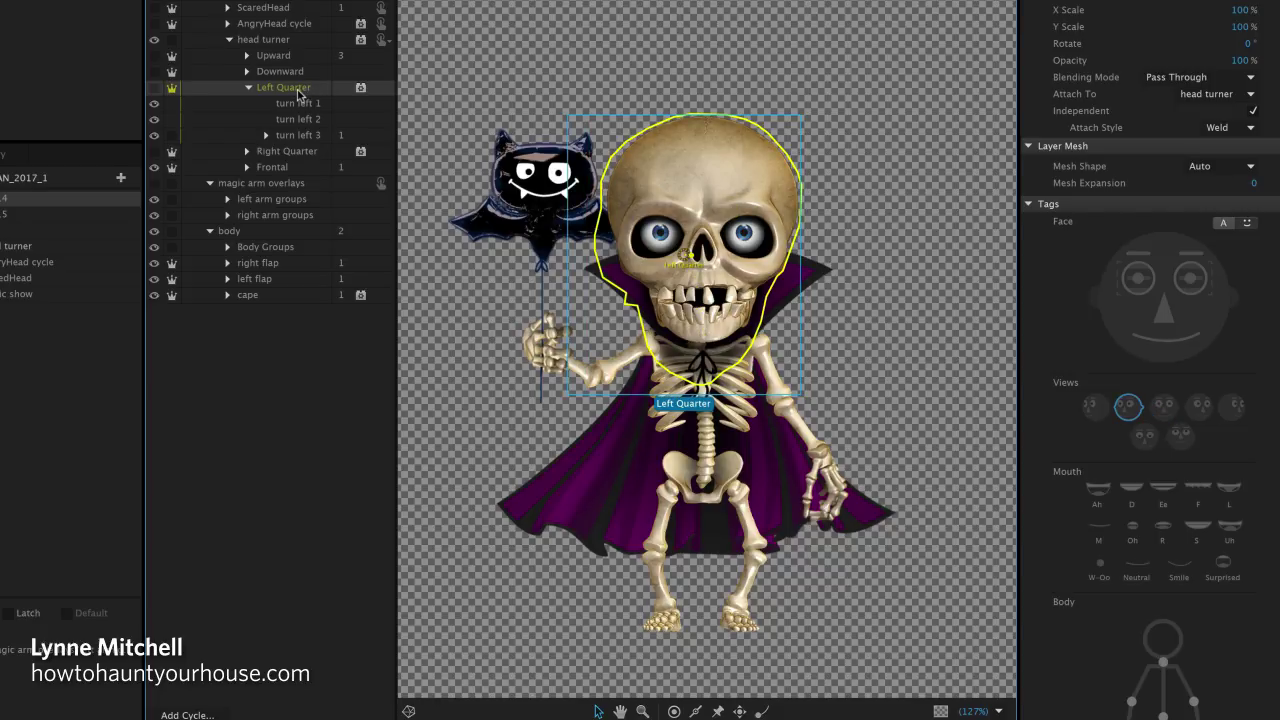
scroll(1073, 321, down, 10)
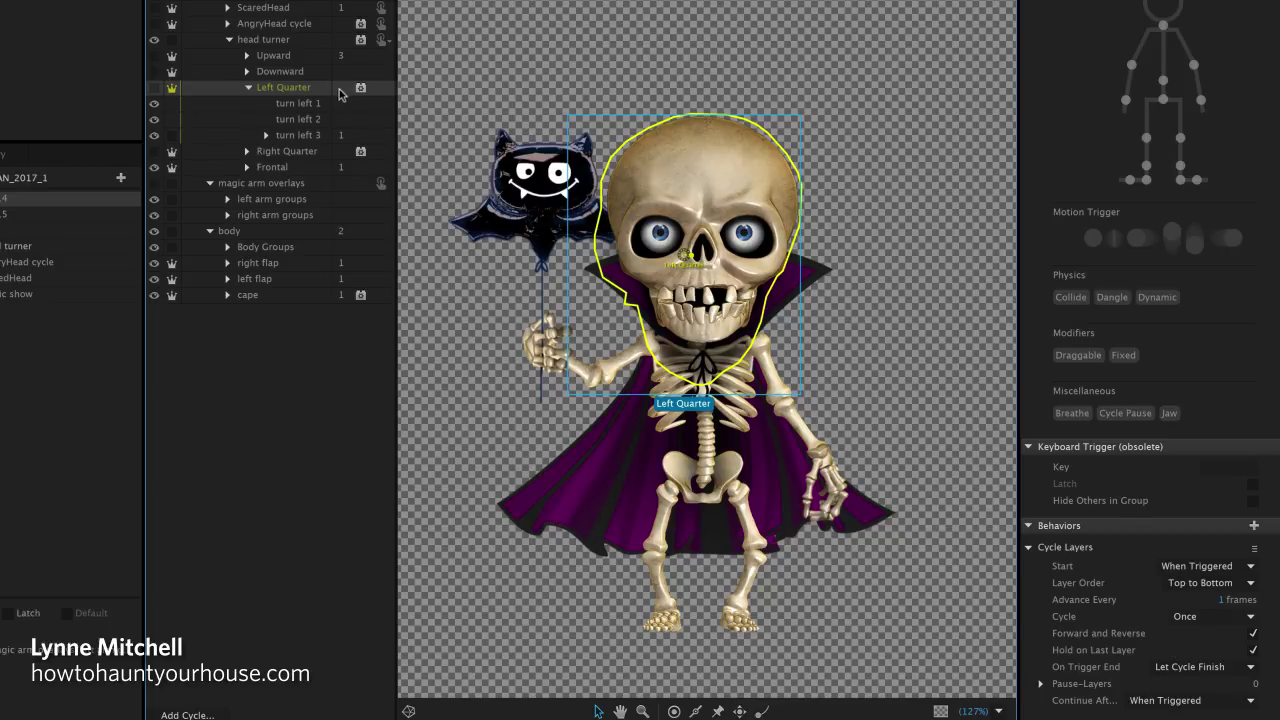
- Open the Left Quarter head as its own puppet and hide its turn left 1 and turn left 2 layers
double_click(289, 89)
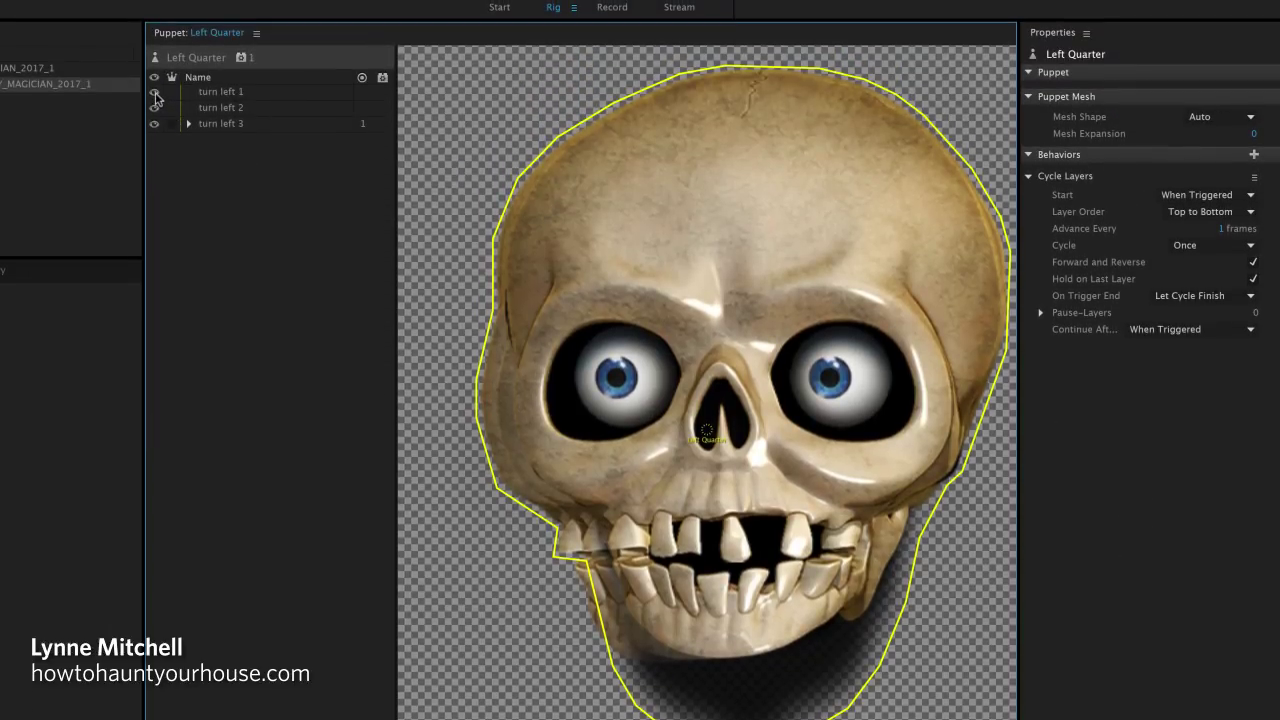
click(155, 93)
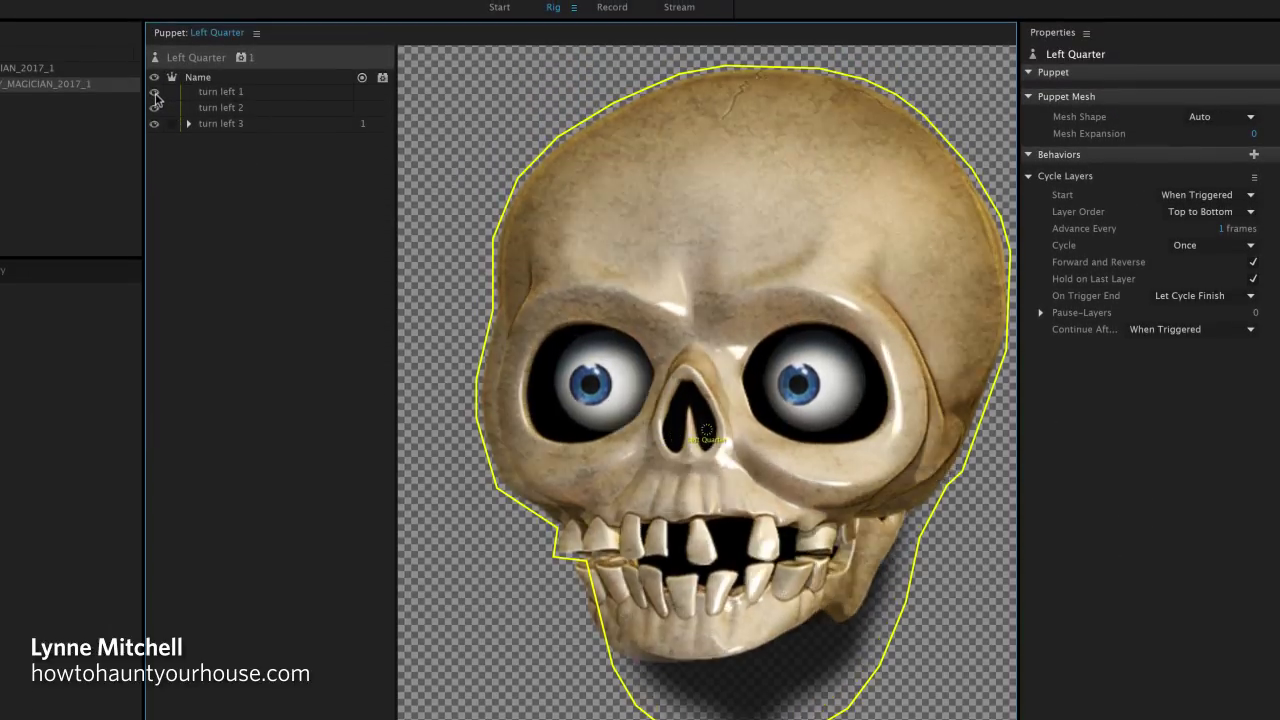
click(155, 108)
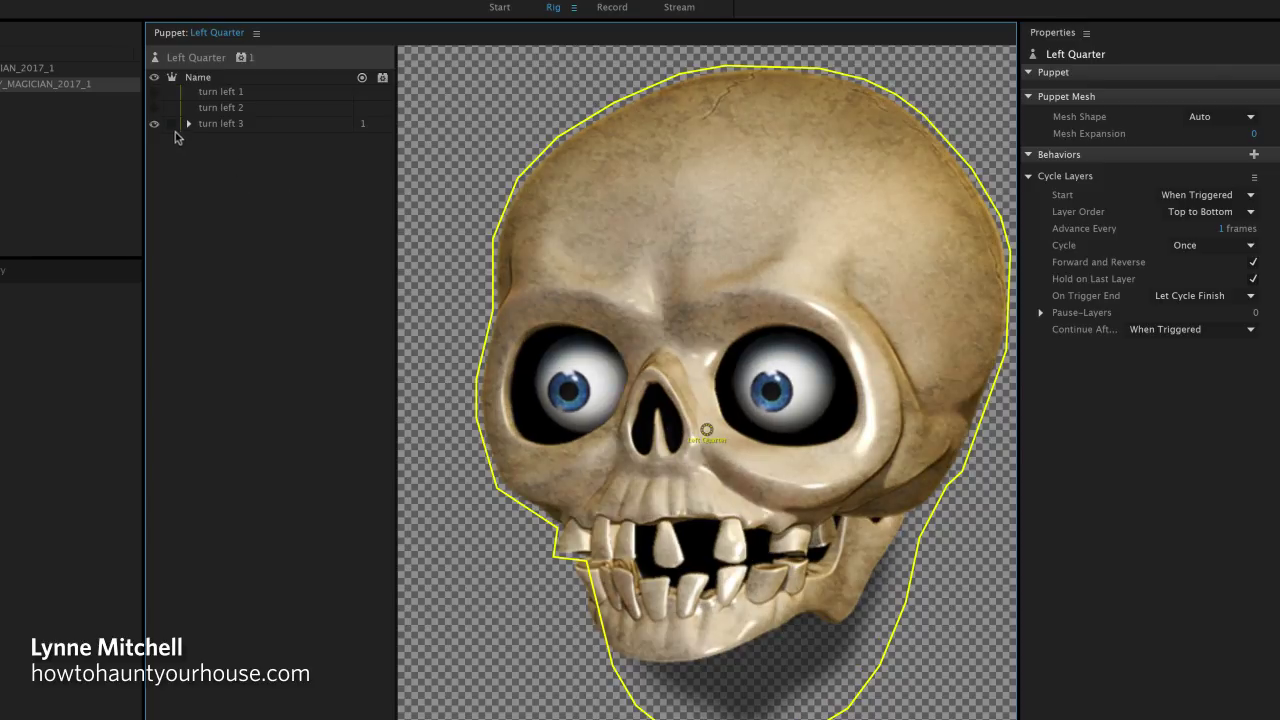
- Expand turn left 3, inspect its Brows_special and Left Eye groups, and clear the selection
click(188, 124)
click(240, 143)
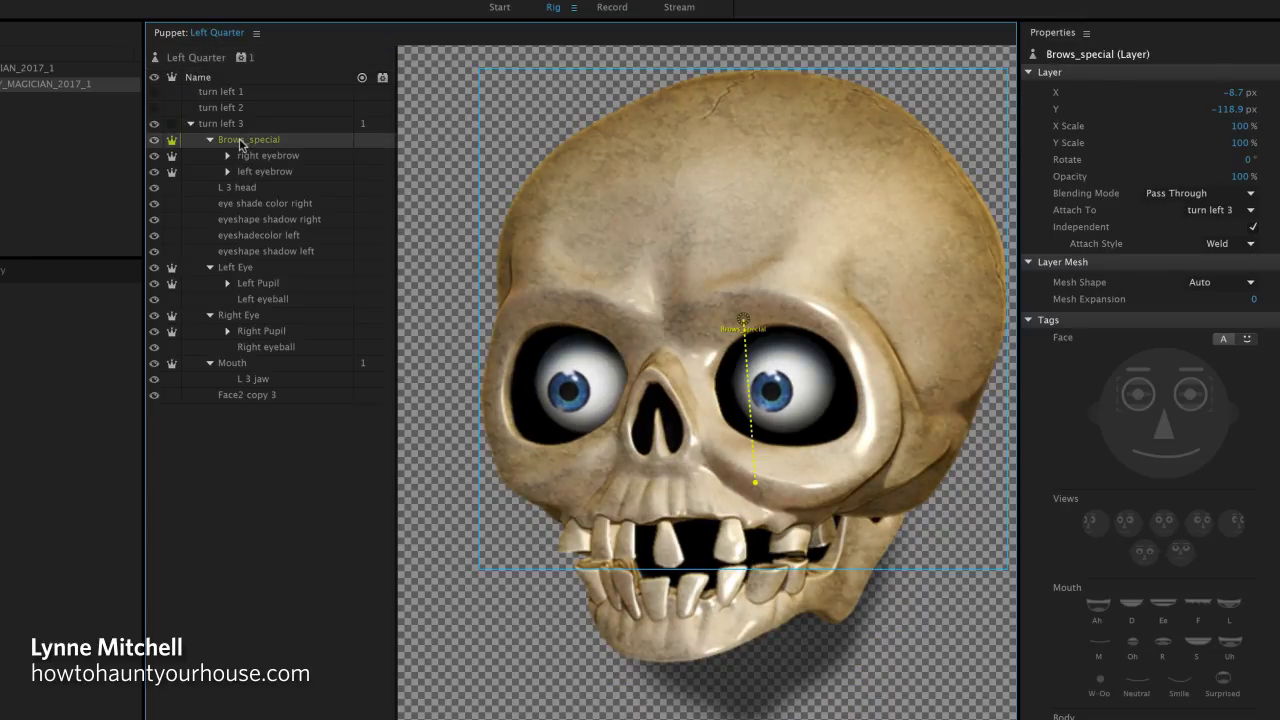
click(240, 268)
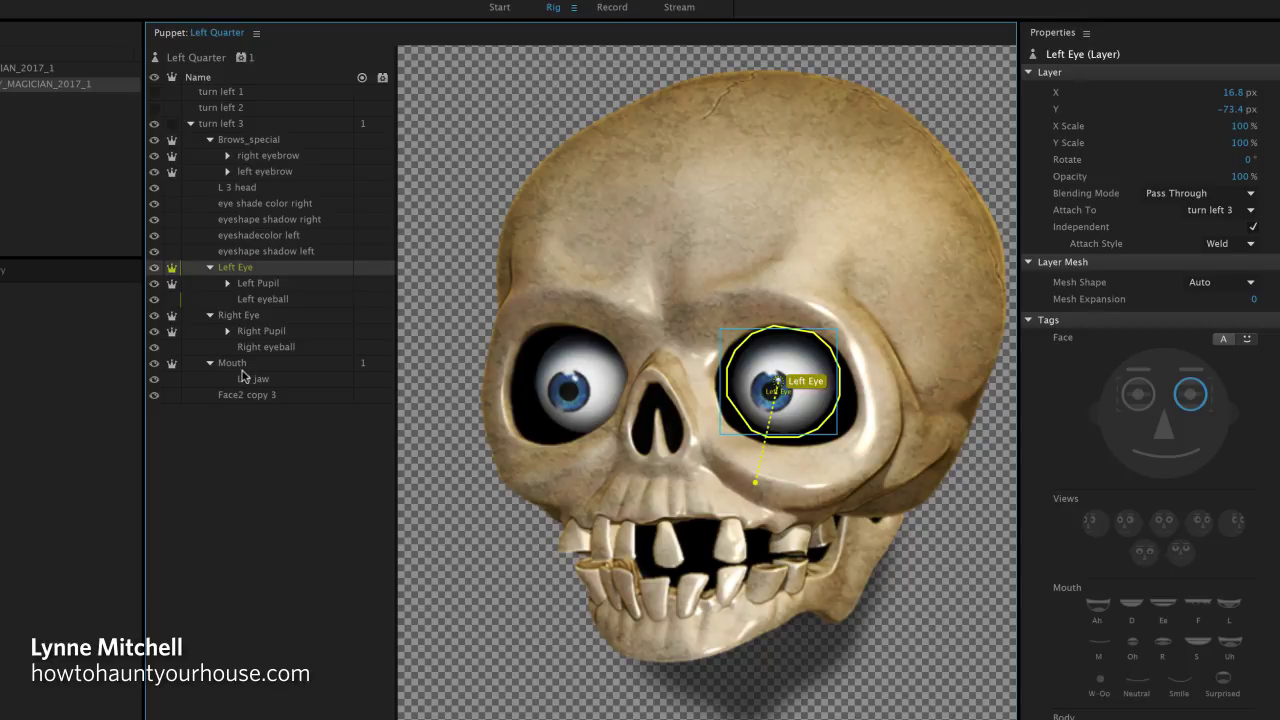
key(ctrl+shift+a)
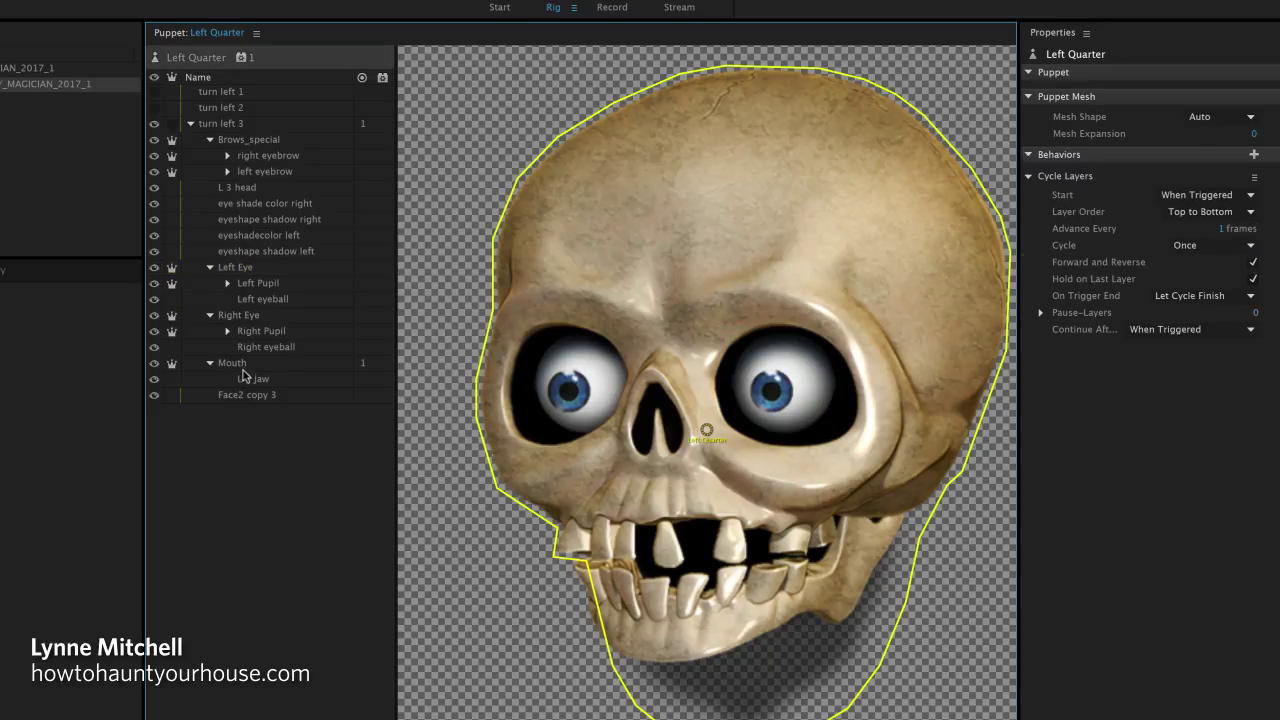
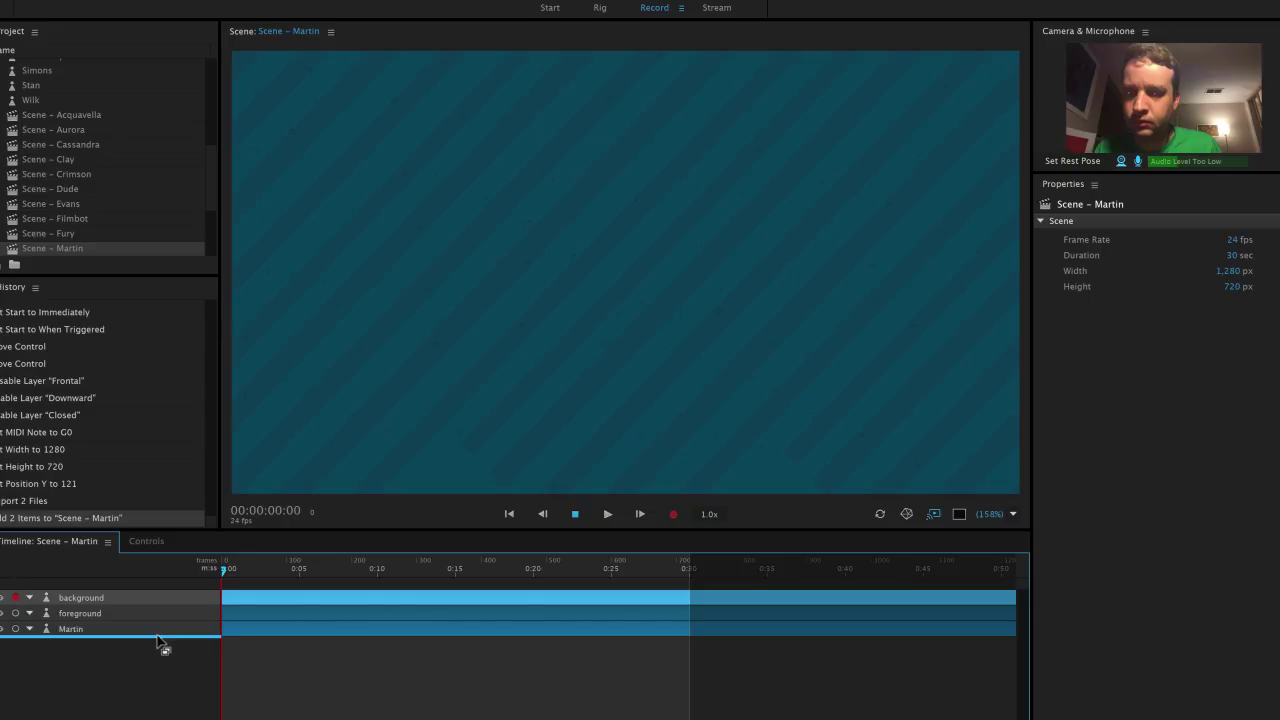
- Move the background track below the Martin track and set the foreground track's Position Y to 50
drag(158, 637, 158, 637)
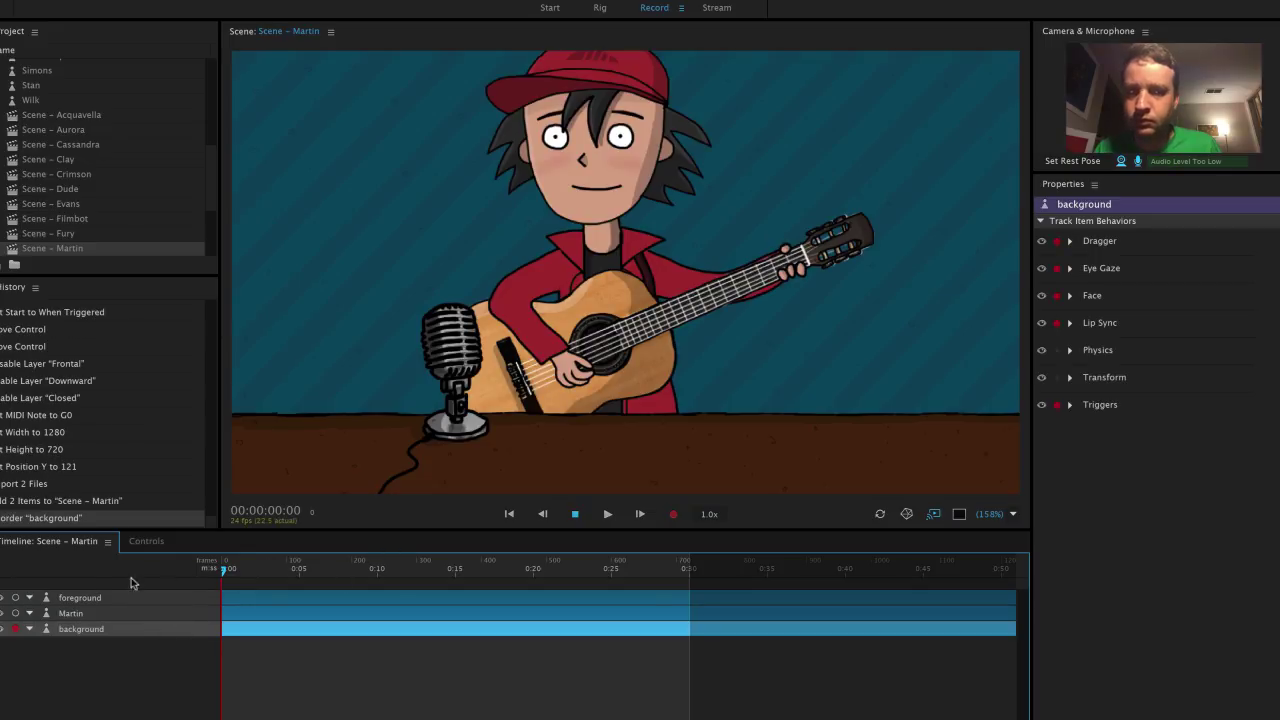
click(120, 598)
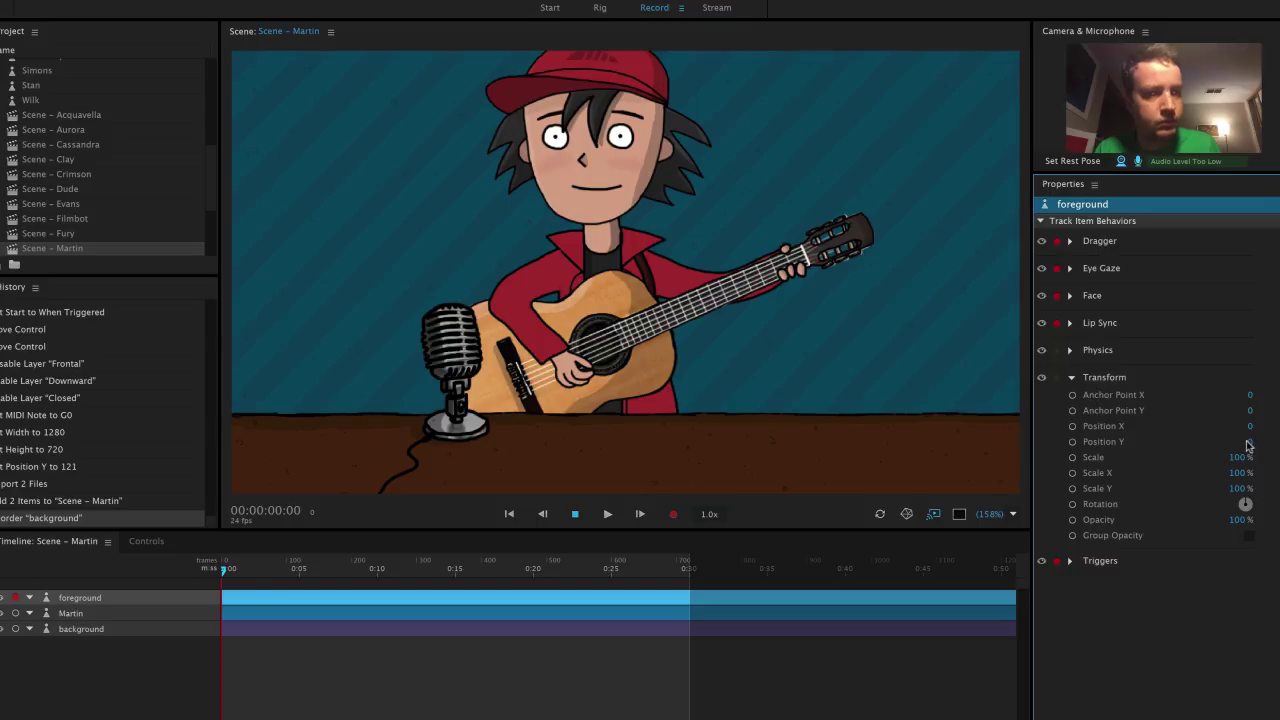
mouse_move(1250, 438)
mouse_down()
mouse_move(1268, 440)
mouse_move(1256, 440)
mouse_up()
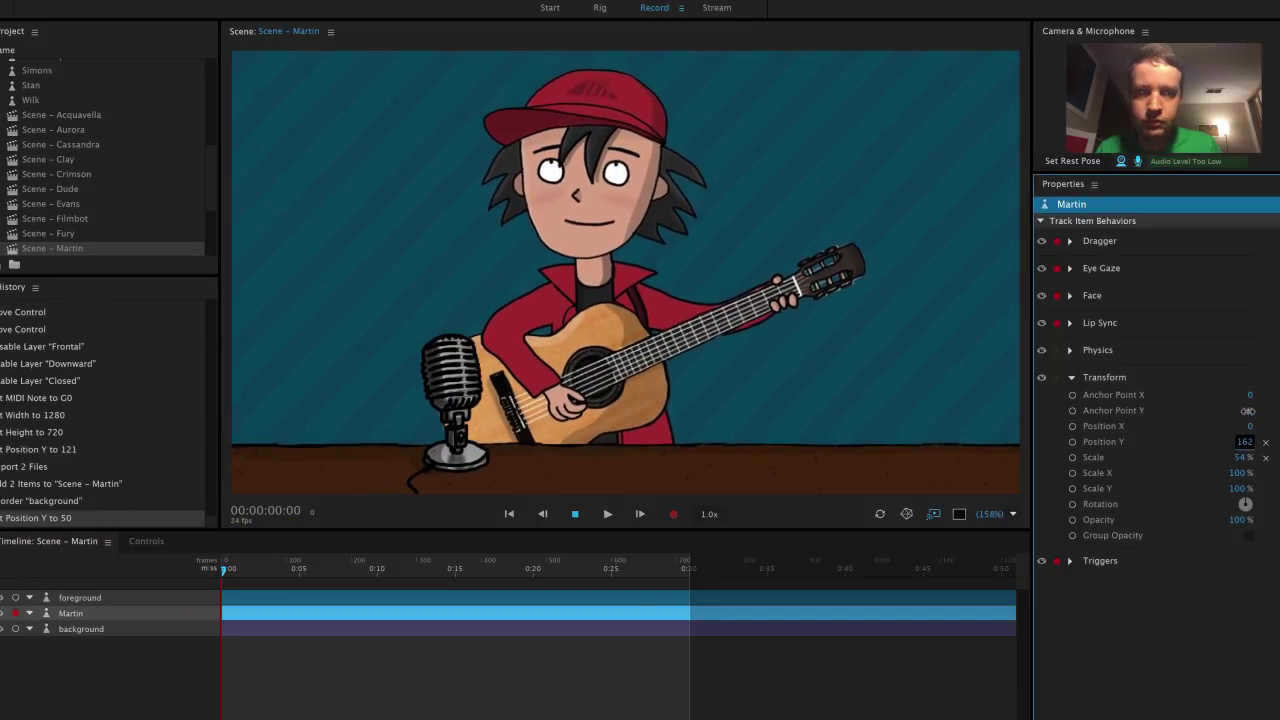
- Set the Martin track's Position Y to 155 and finish with that track selected
click(125, 673)
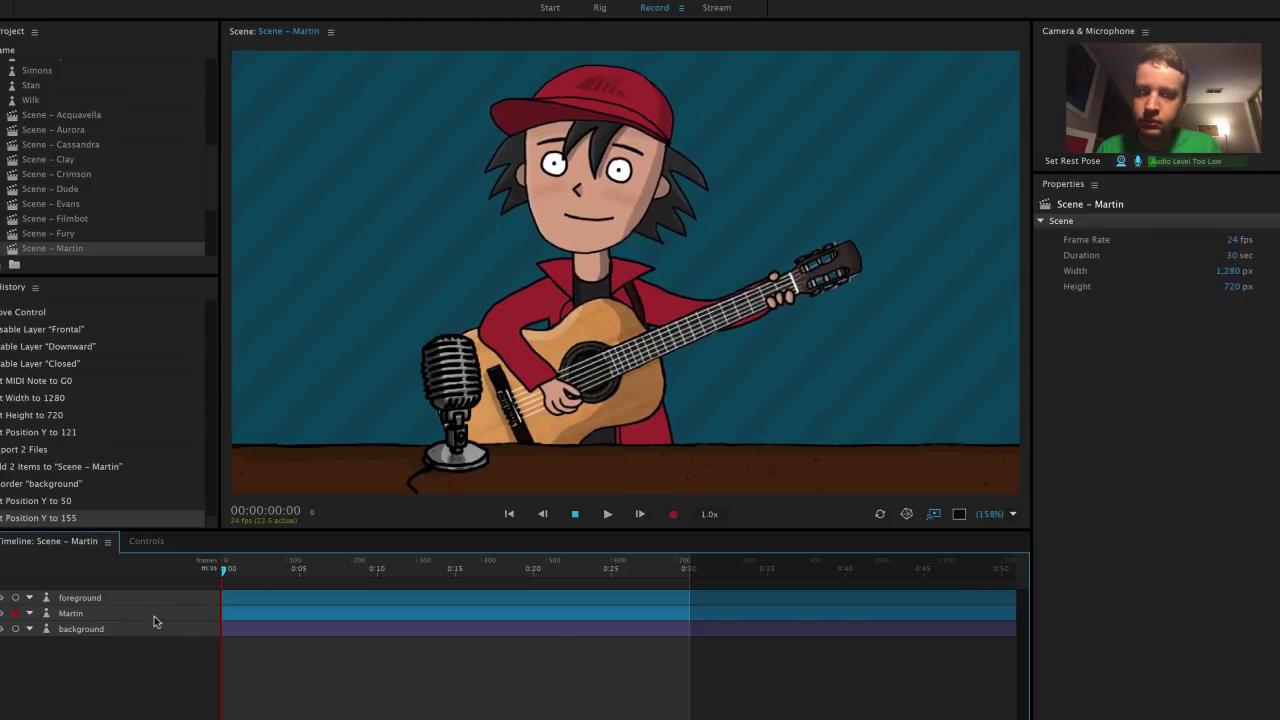
click(160, 612)
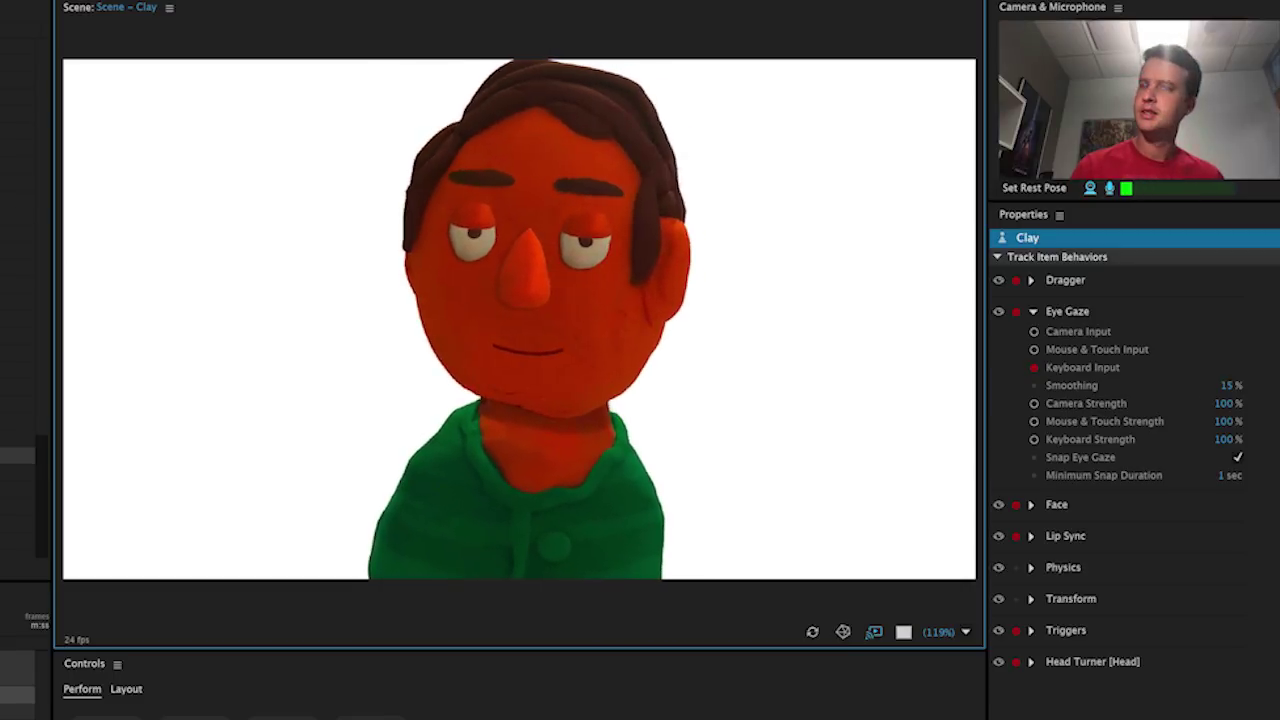
key(h)
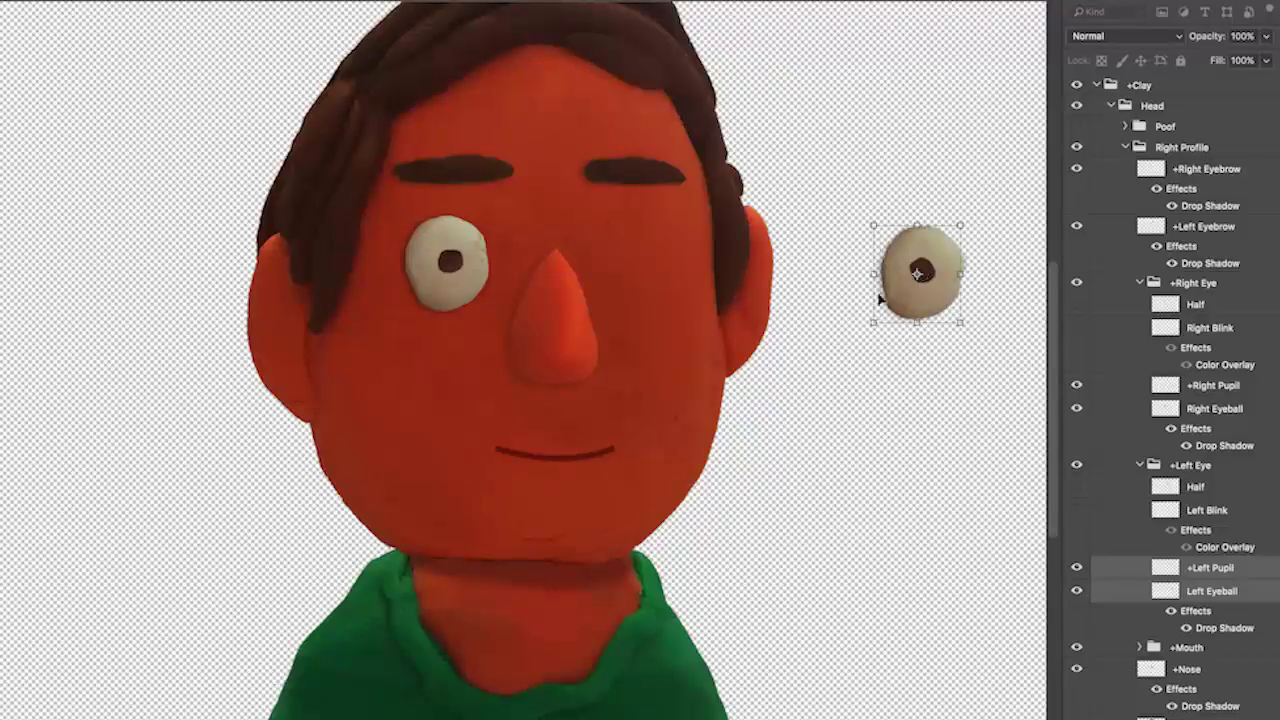
- Switch to Photoshop and move the selected Left Pupil and Left Eyeball artwork toward the clay character's face
drag(880, 298, 683, 288)
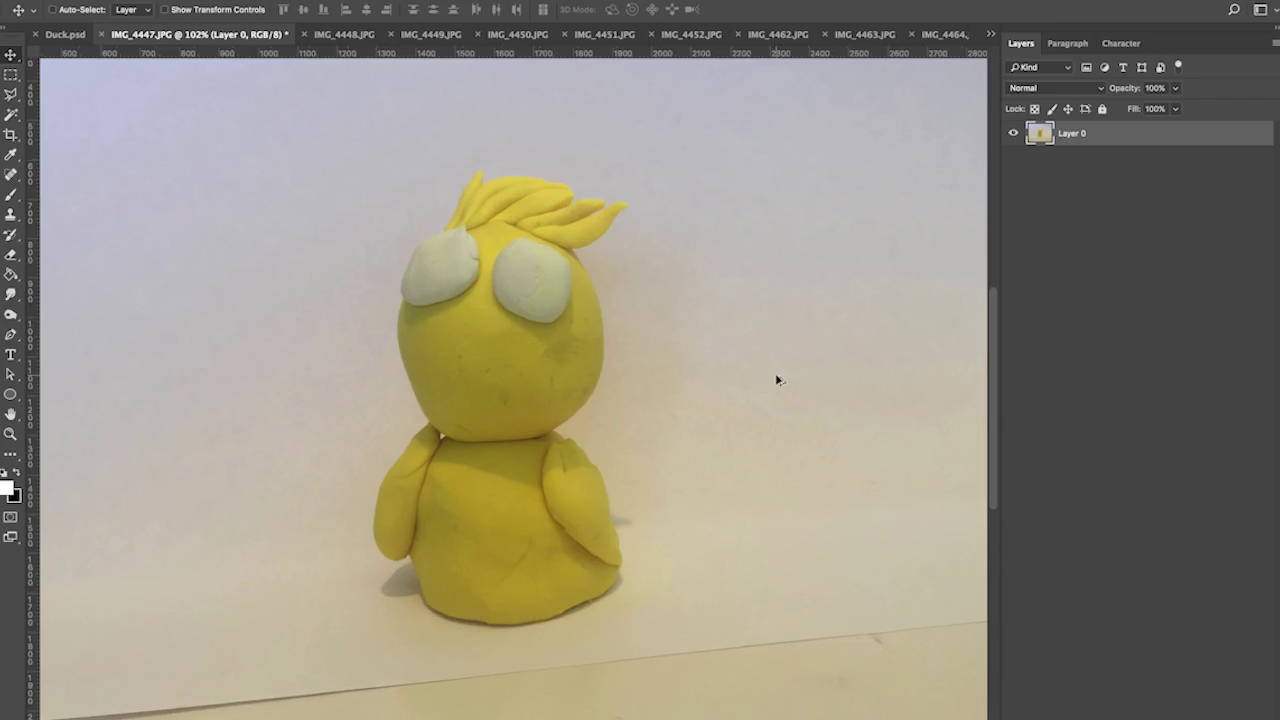
- Delete the wall and tabletop areas around the yellow clay duck in IMG_4446.JPG using Magic Wand selections
drag(775, 373, 736, 371)
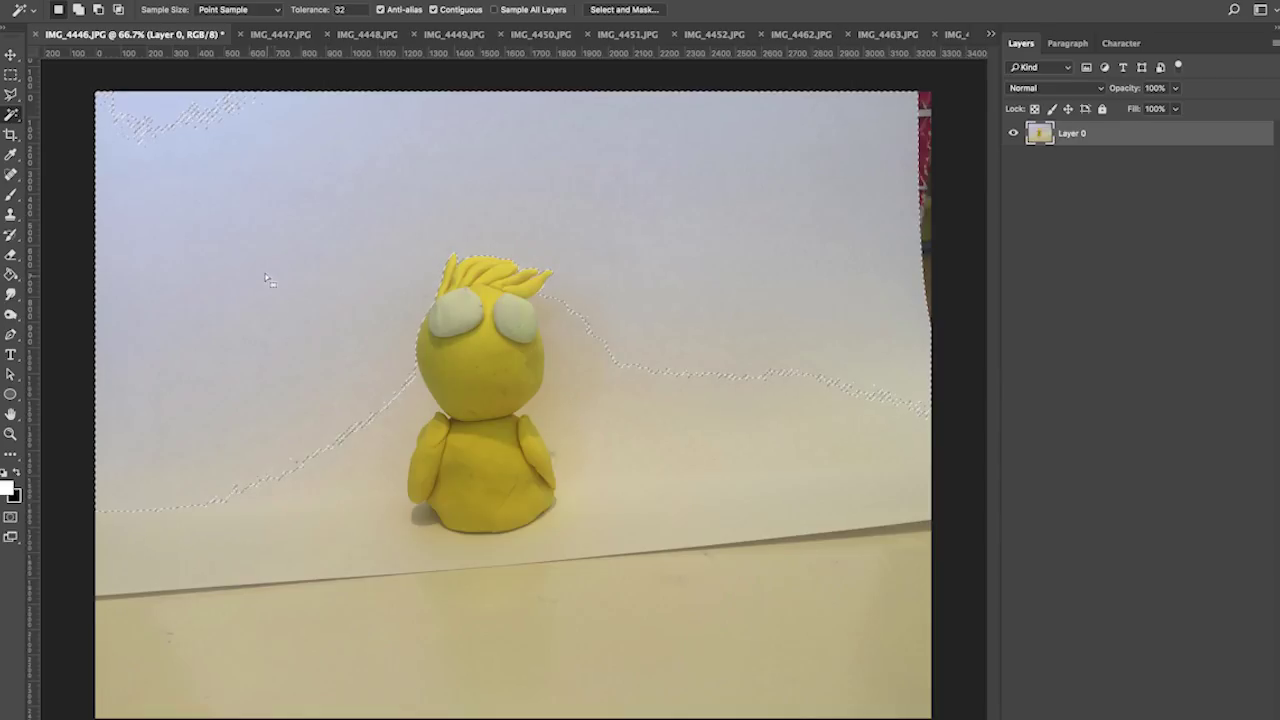
key(Delete)
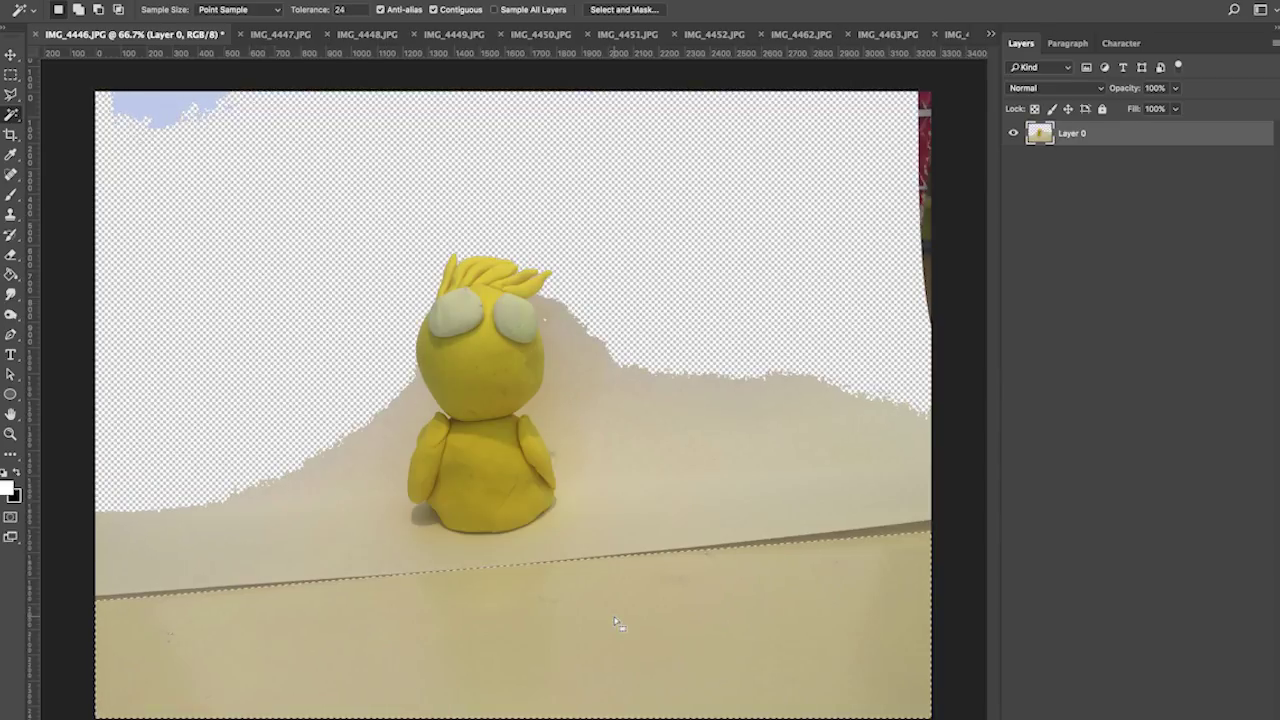
key(Delete)
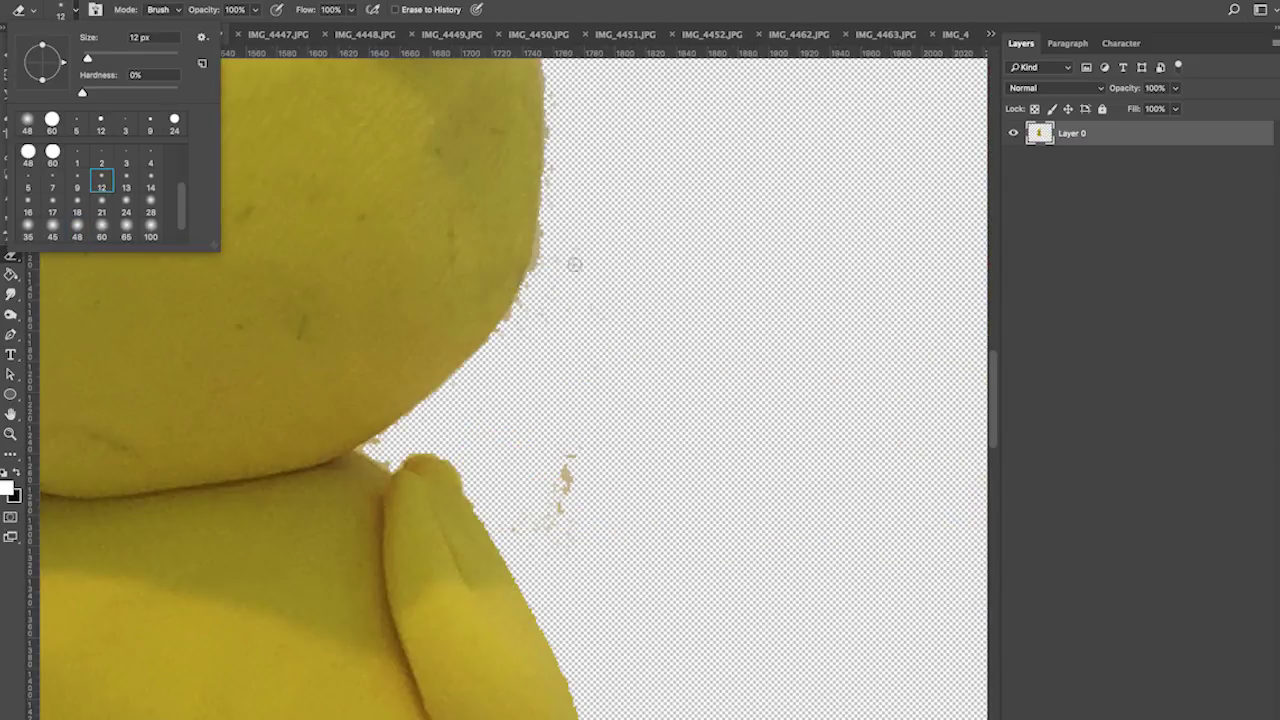
- Set the Eraser to a soft 12 px brush with 0% hardness
key(Return)
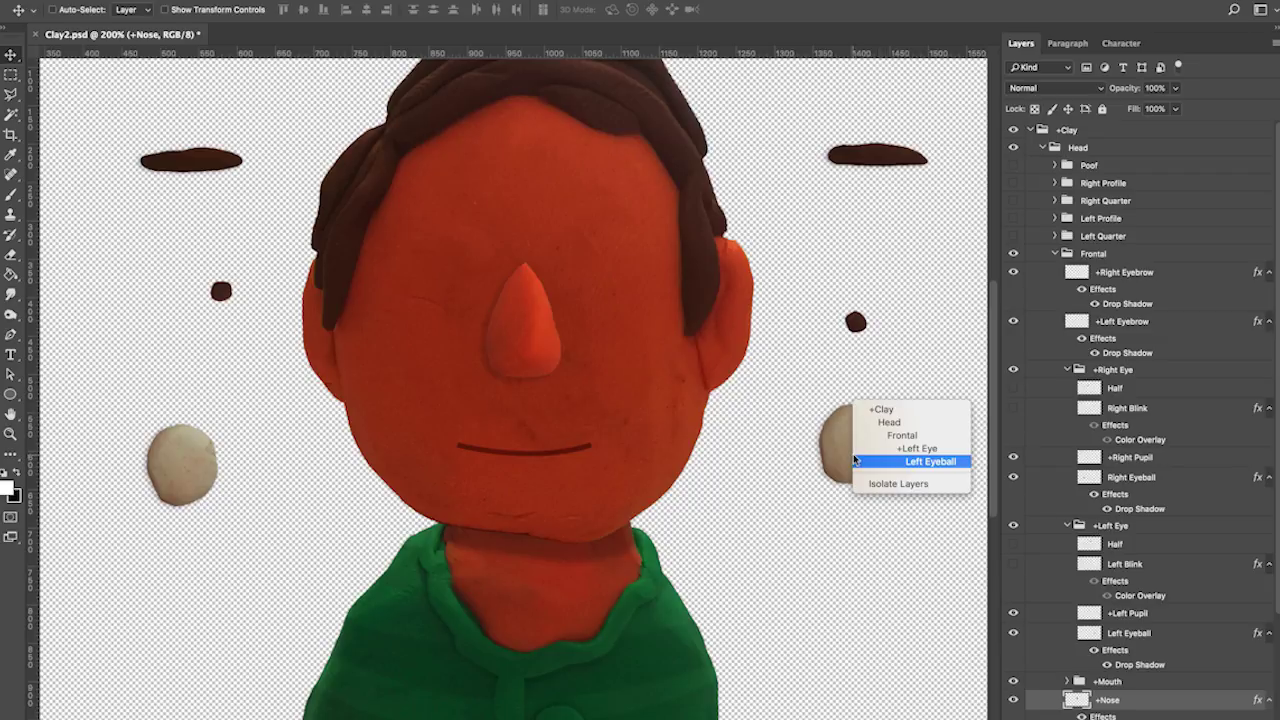
- Move the Left Eyeball and Right Eyeball onto the clay face and bring the left eyebrow in above its eye
drag(894, 470, 661, 298)
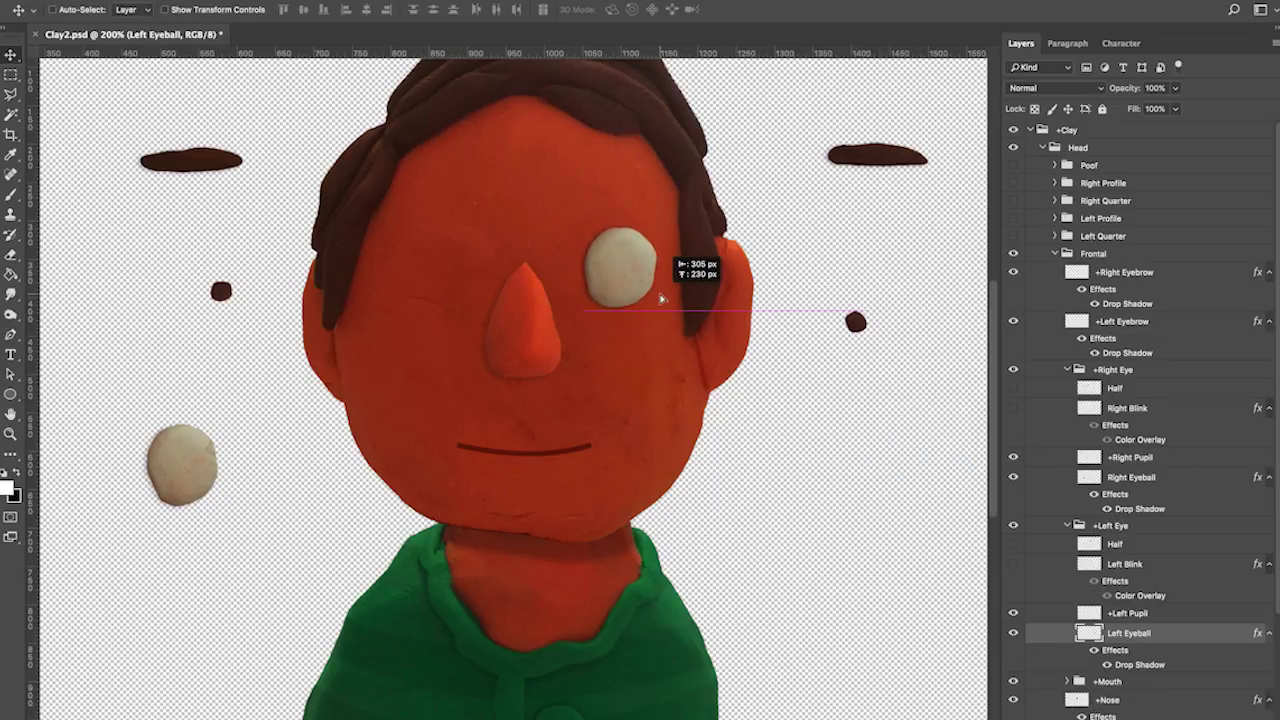
drag(203, 470, 473, 272)
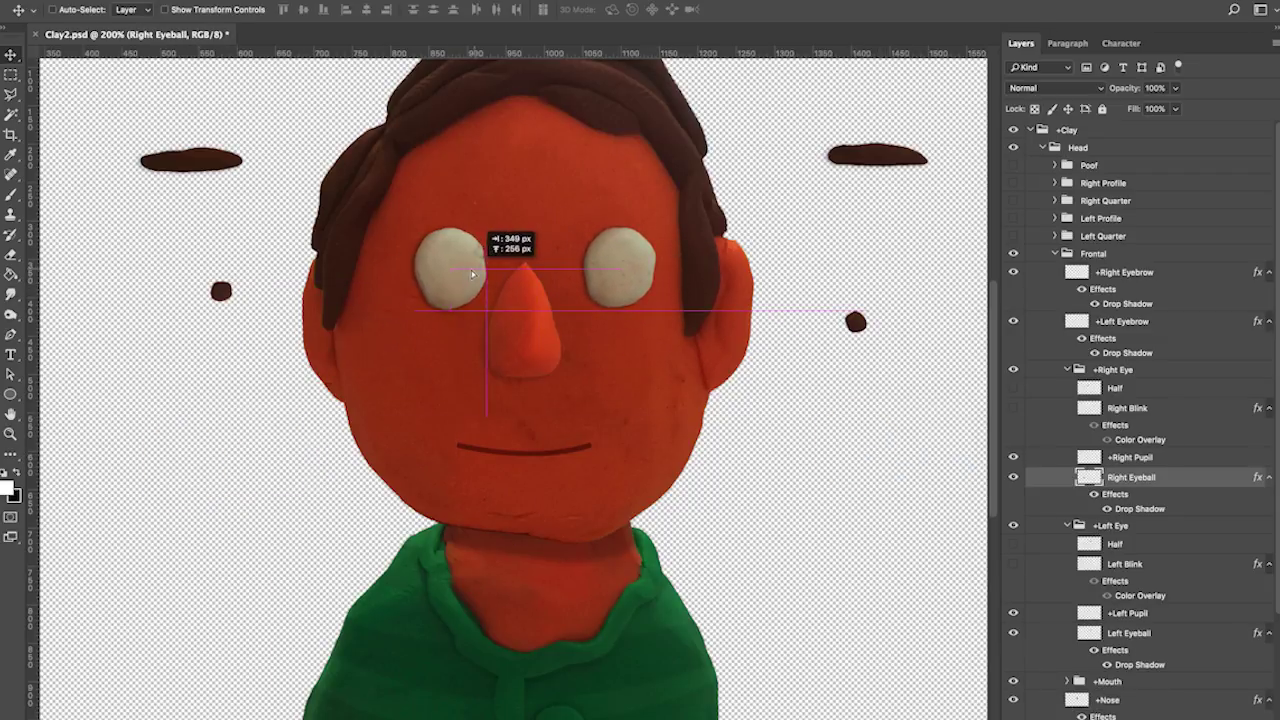
click(877, 160)
drag(877, 160, 714, 205)
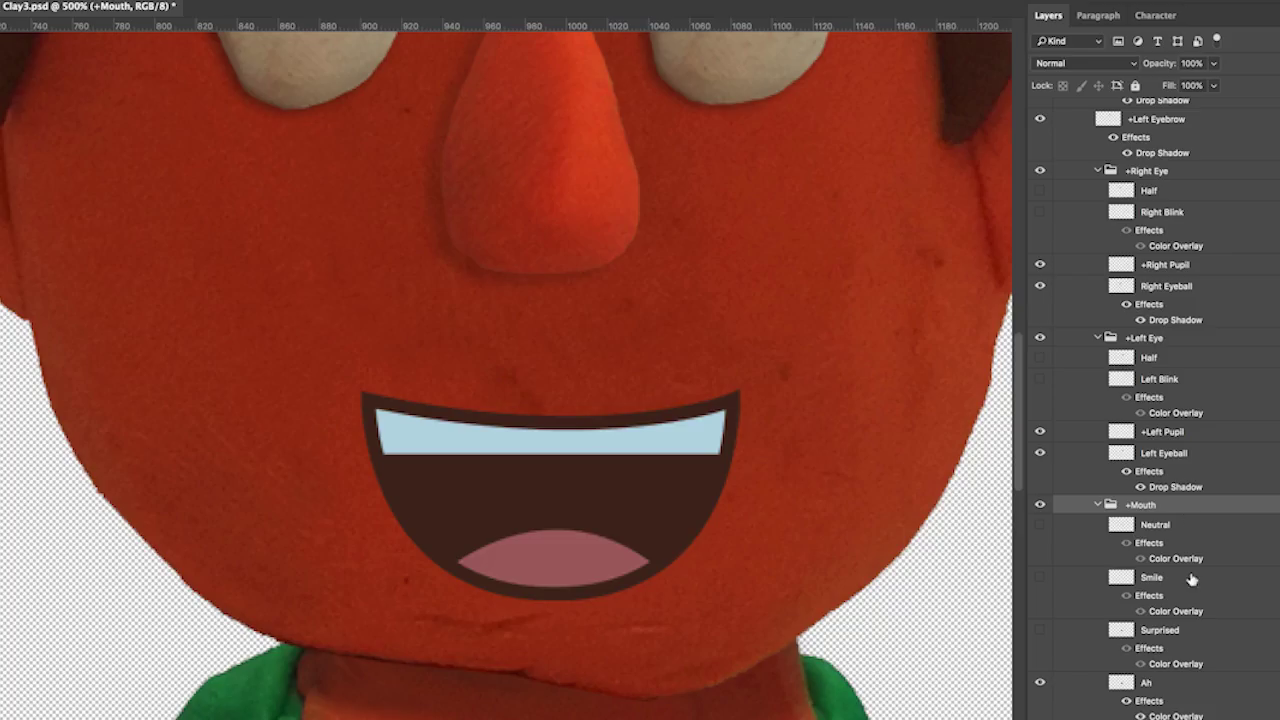
- Set the +Mouth group's blend mode to Hard Light and slightly lower its opacity
click(1190, 580)
click(1188, 685)
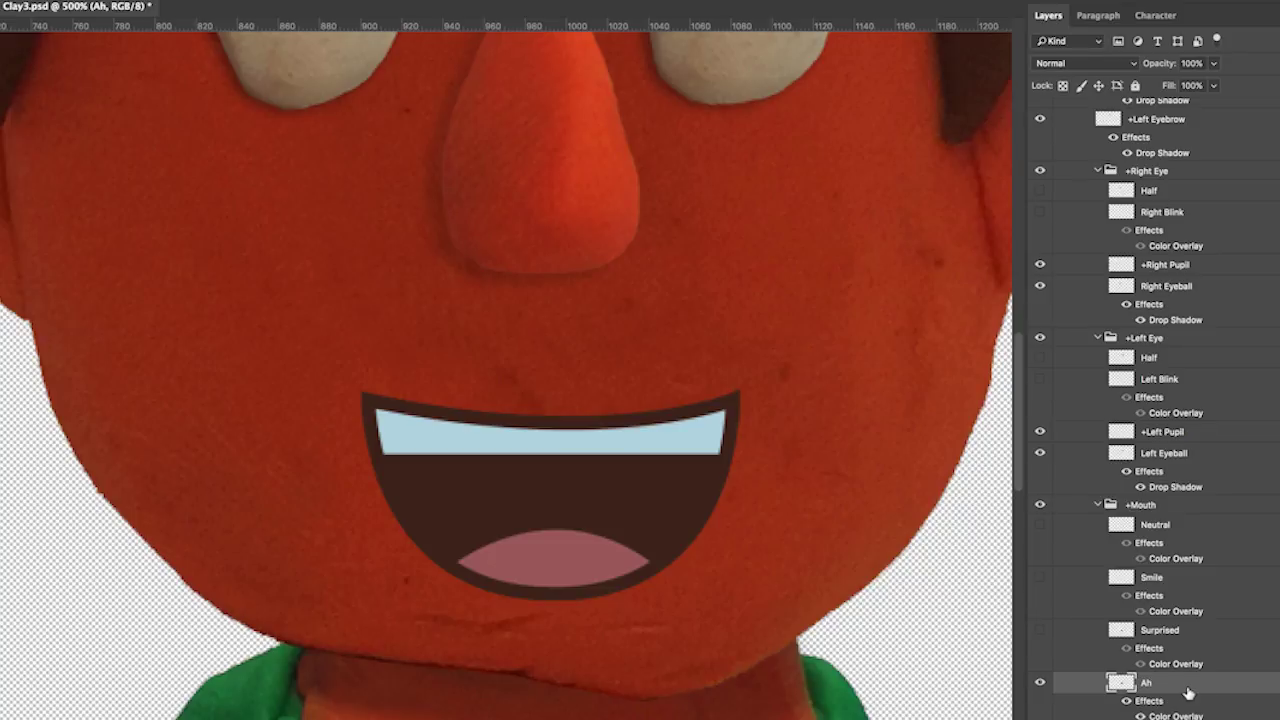
click(1110, 66)
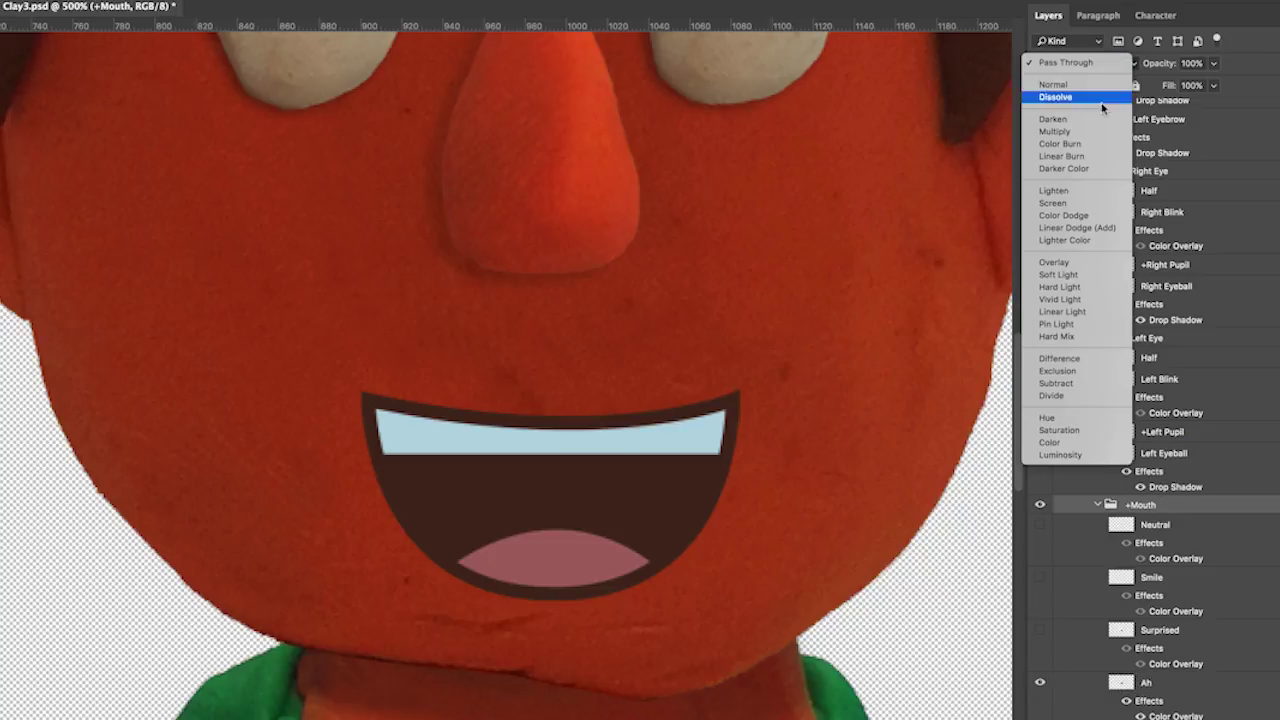
click(1098, 288)
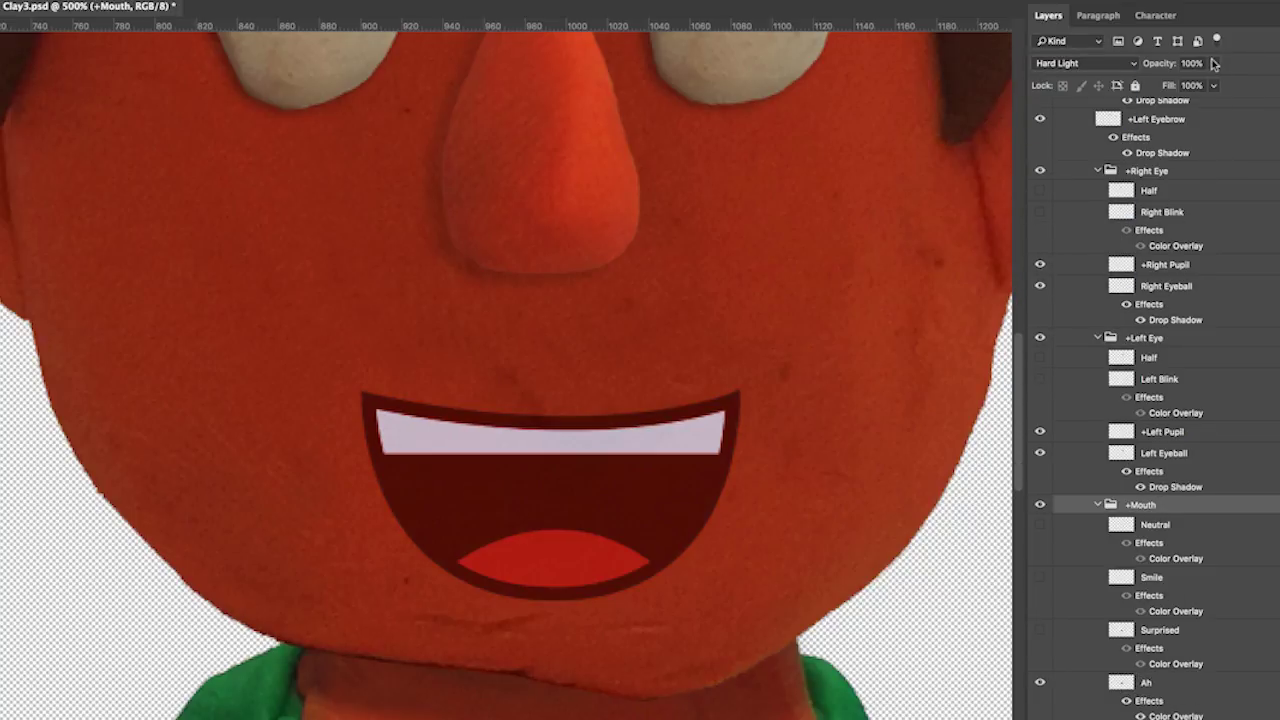
drag(1190, 95, 1188, 95)
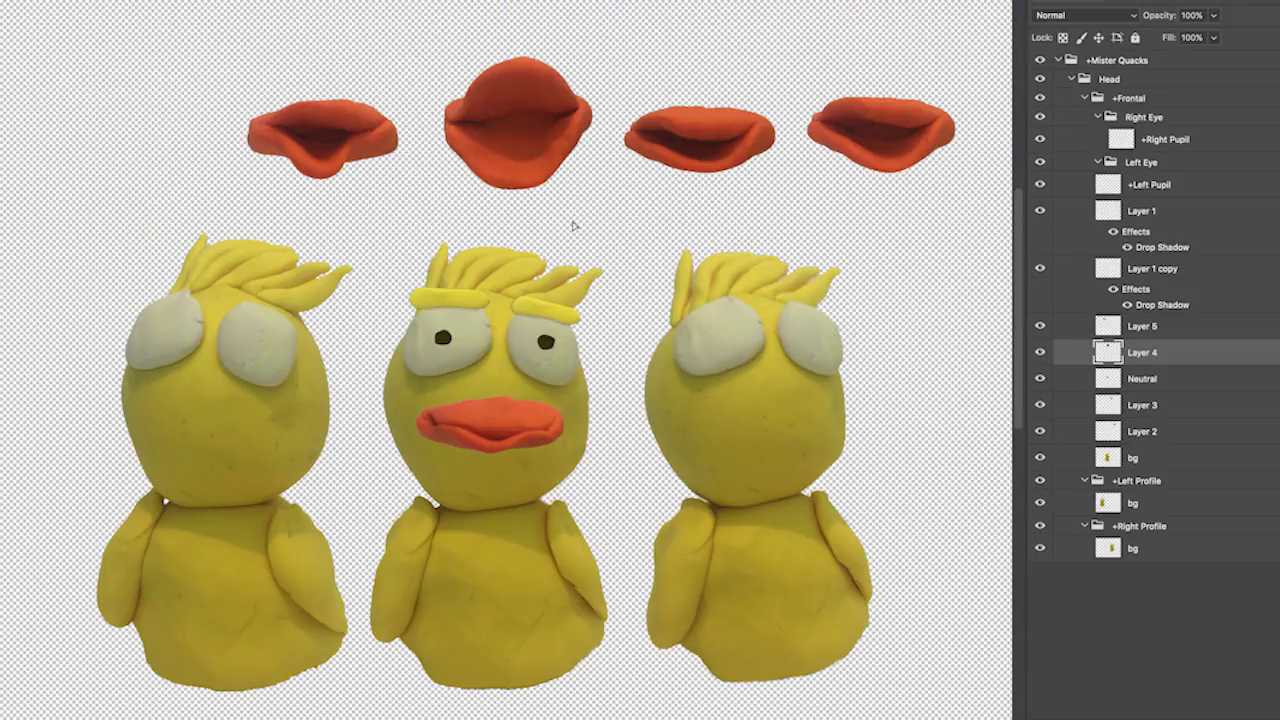
- Place the large open beak on Layer 4 over the middle duck's mouth and vary its height with Free Transform
drag(572, 180, 545, 492)
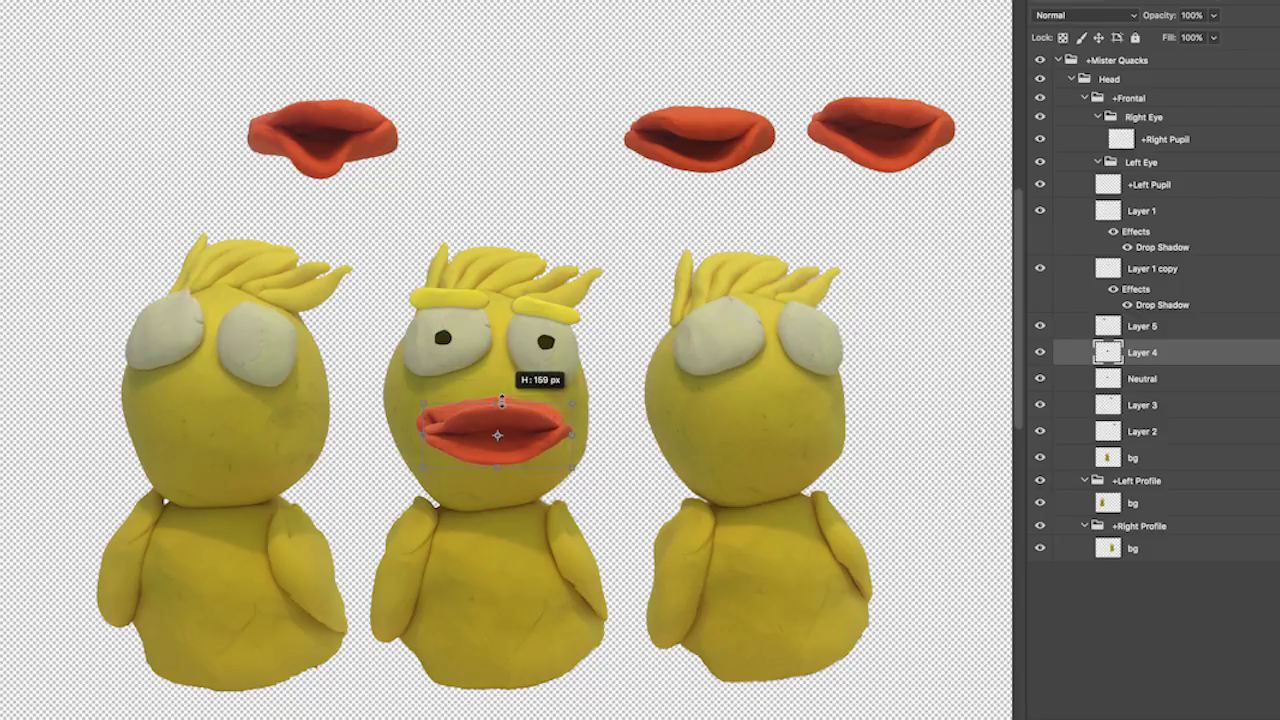
drag(502, 393, 504, 343)
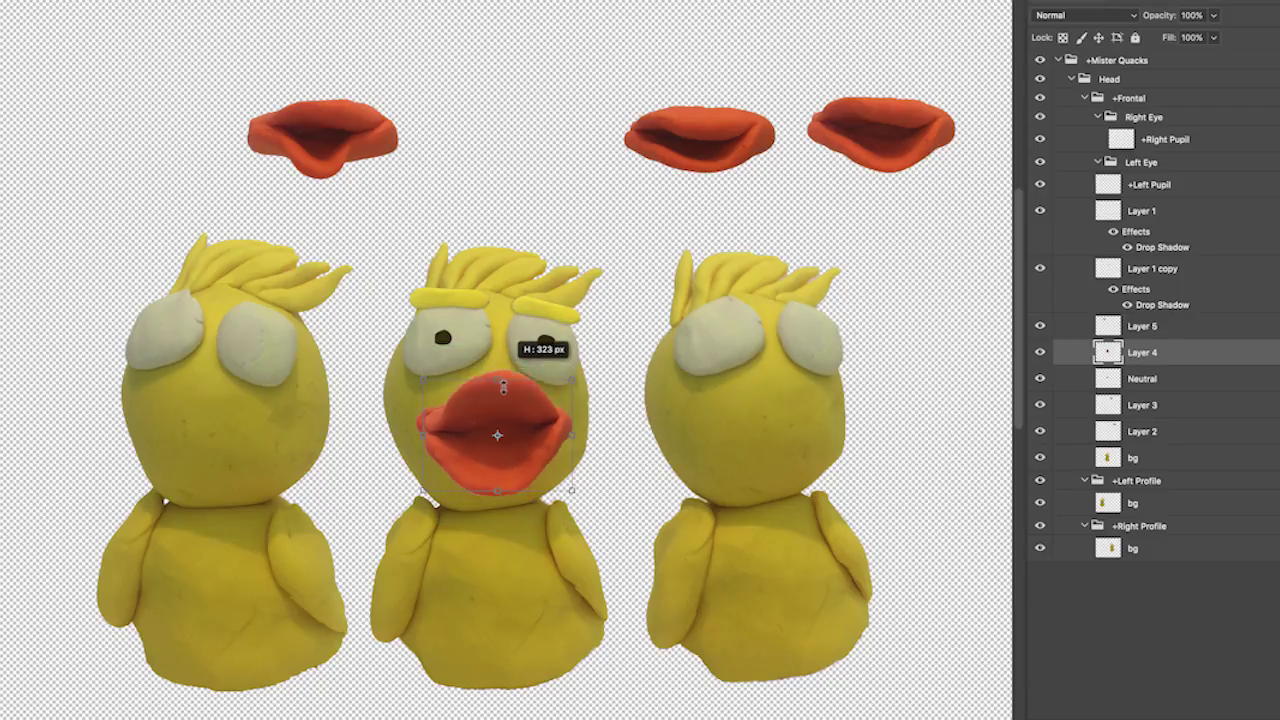
drag(503, 387, 503, 407)
drag(501, 356, 501, 380)
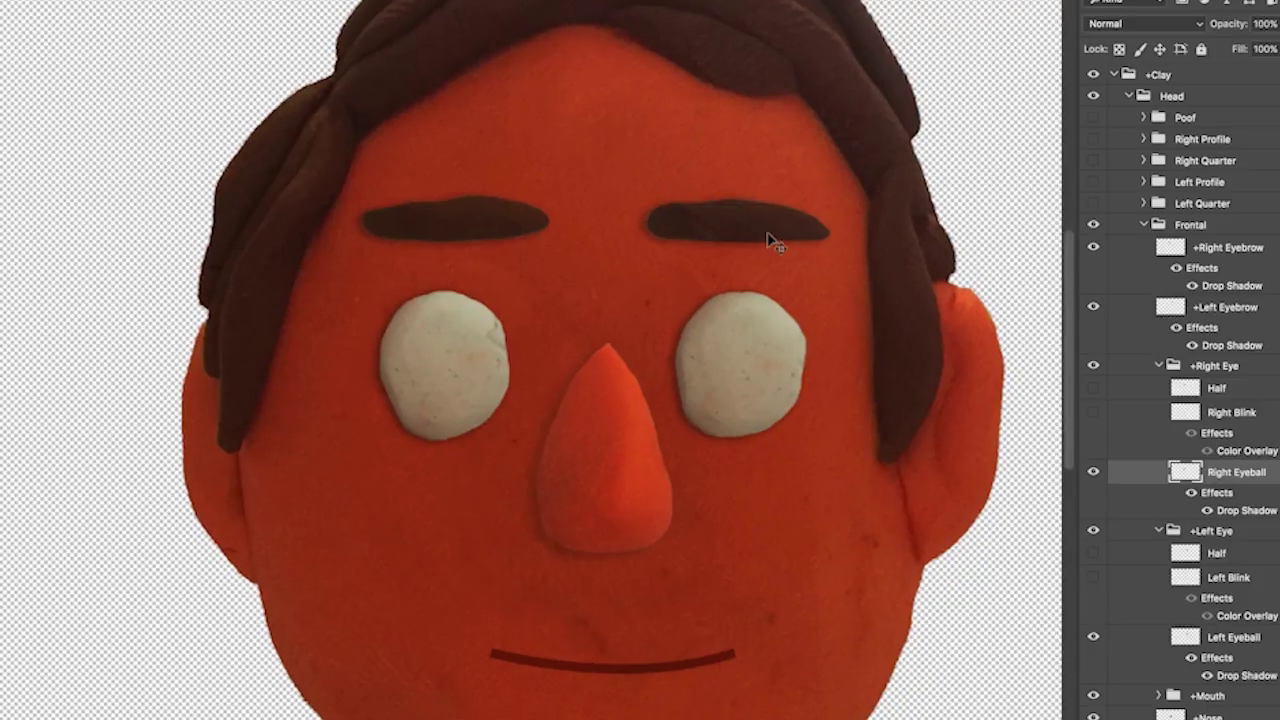
- Duplicate the +Left Eyebrow layer, place the copy on the left eyeball as a pupil, and darken it with Levels
right_click(771, 240)
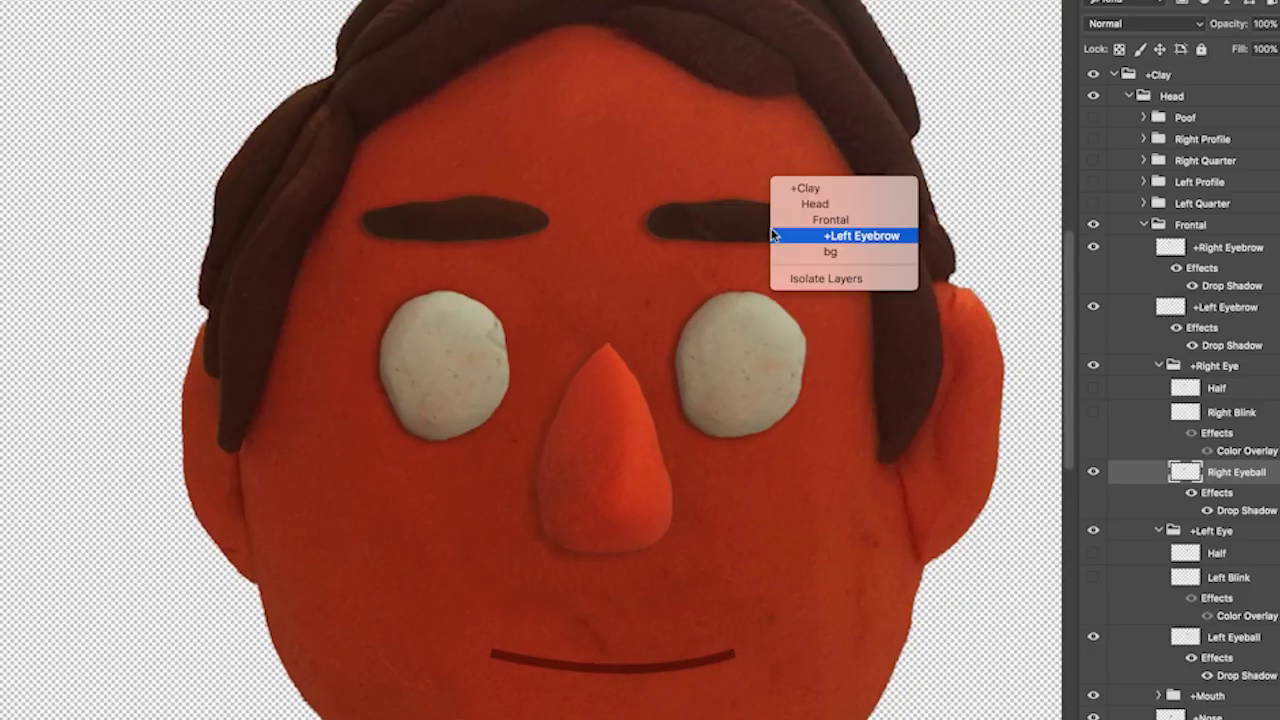
click(771, 238)
alt+click(771, 238)
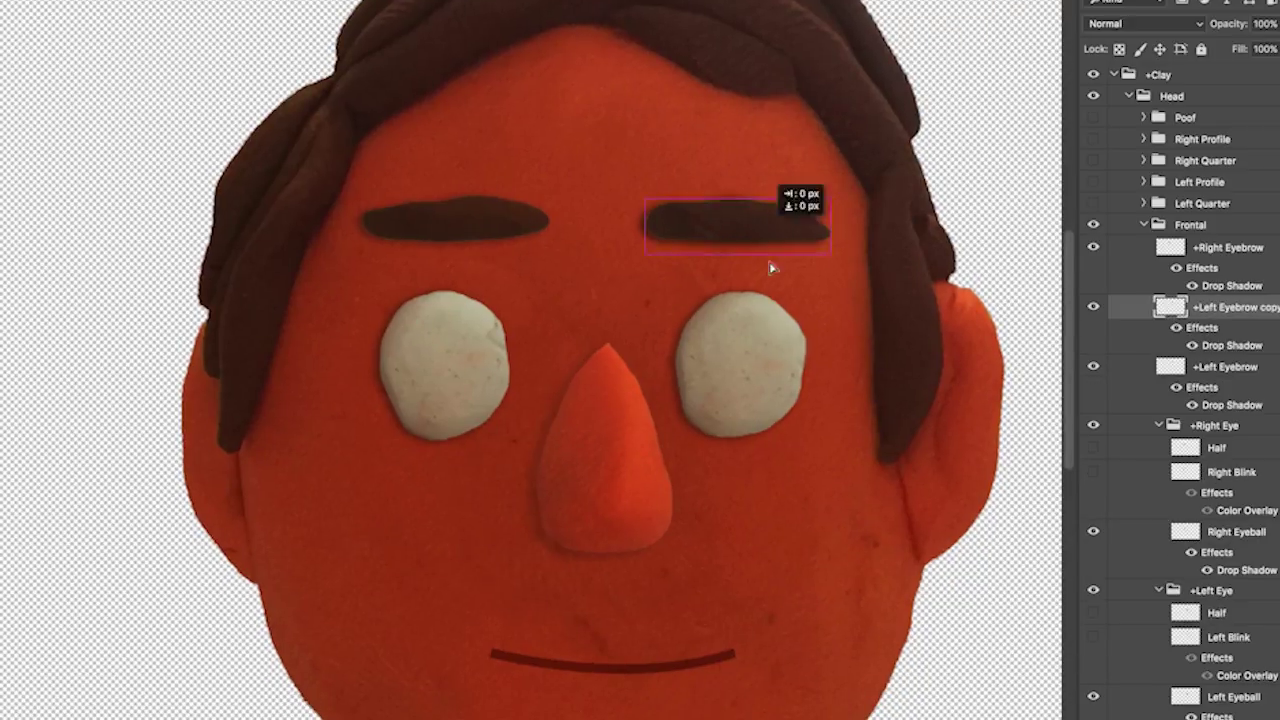
drag(771, 267, 767, 362)
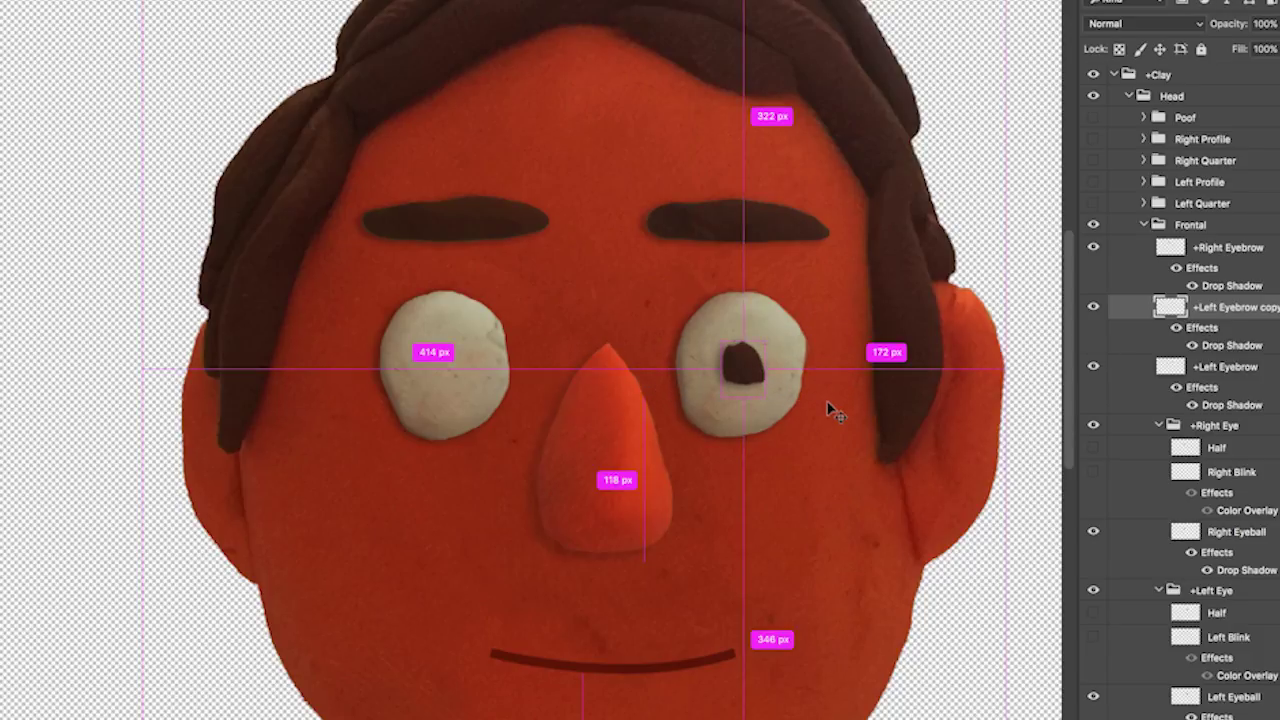
key(ctrl+l)
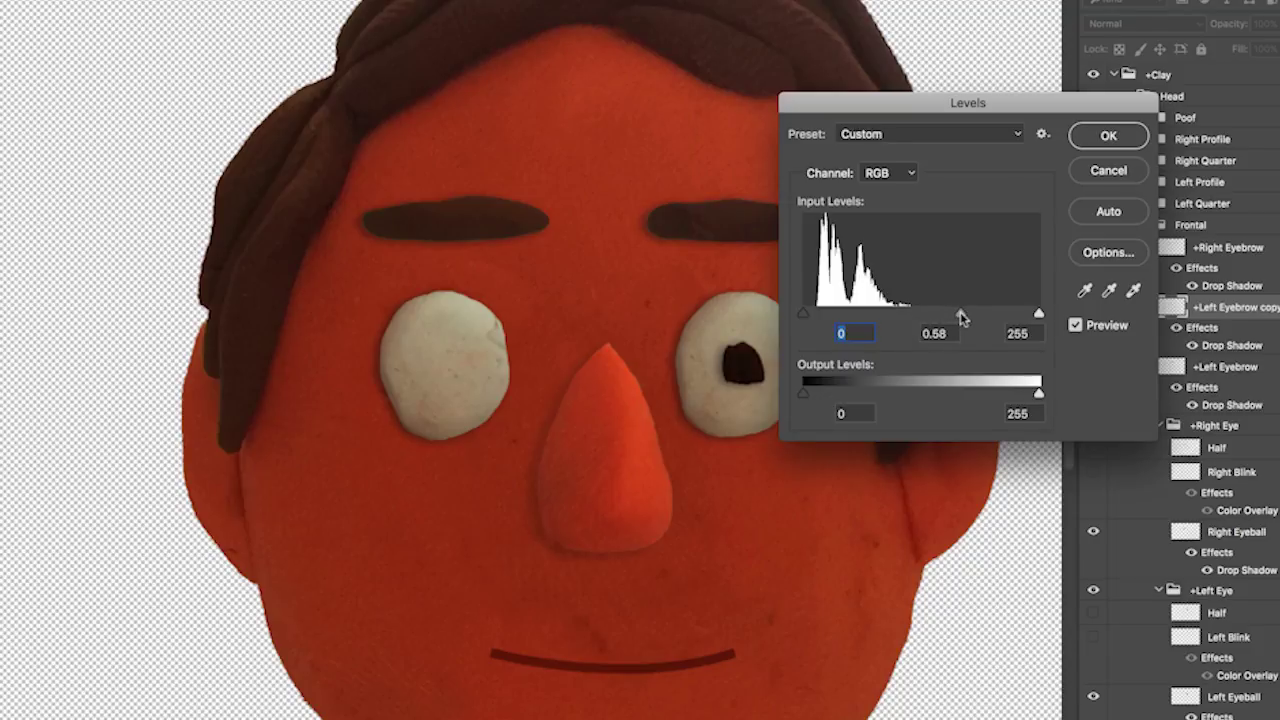
click(1100, 140)
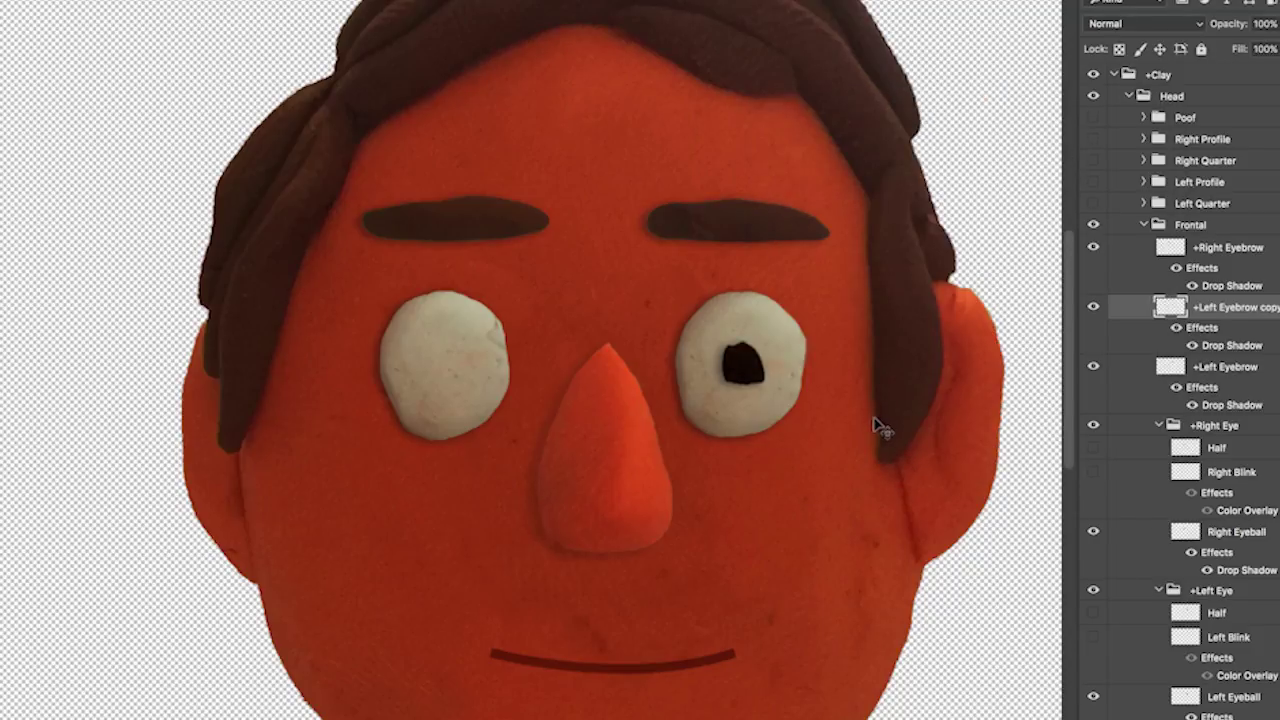
- Place a resized, trimmed copy of the +Nose layer over the upper half of the left eye as an eyelid
drag(700, 515, 796, 420)
drag(753, 162, 766, 254)
key(Return)
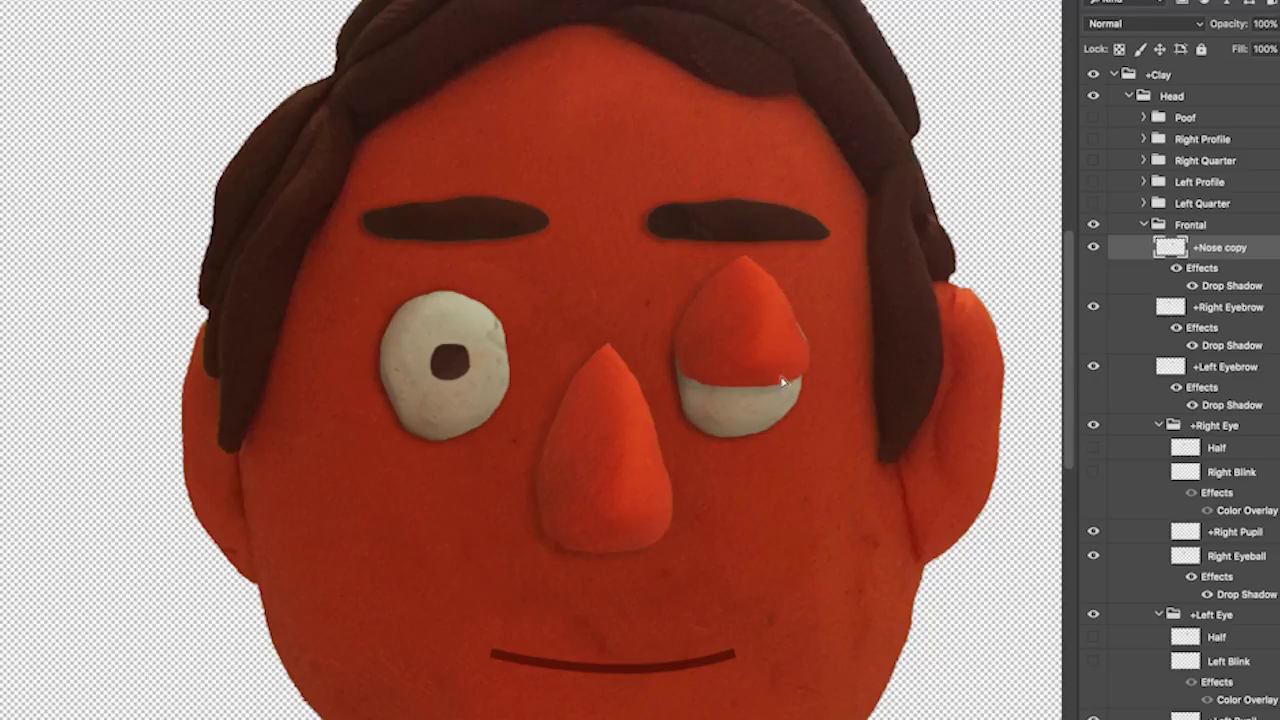
drag(788, 343, 790, 318)
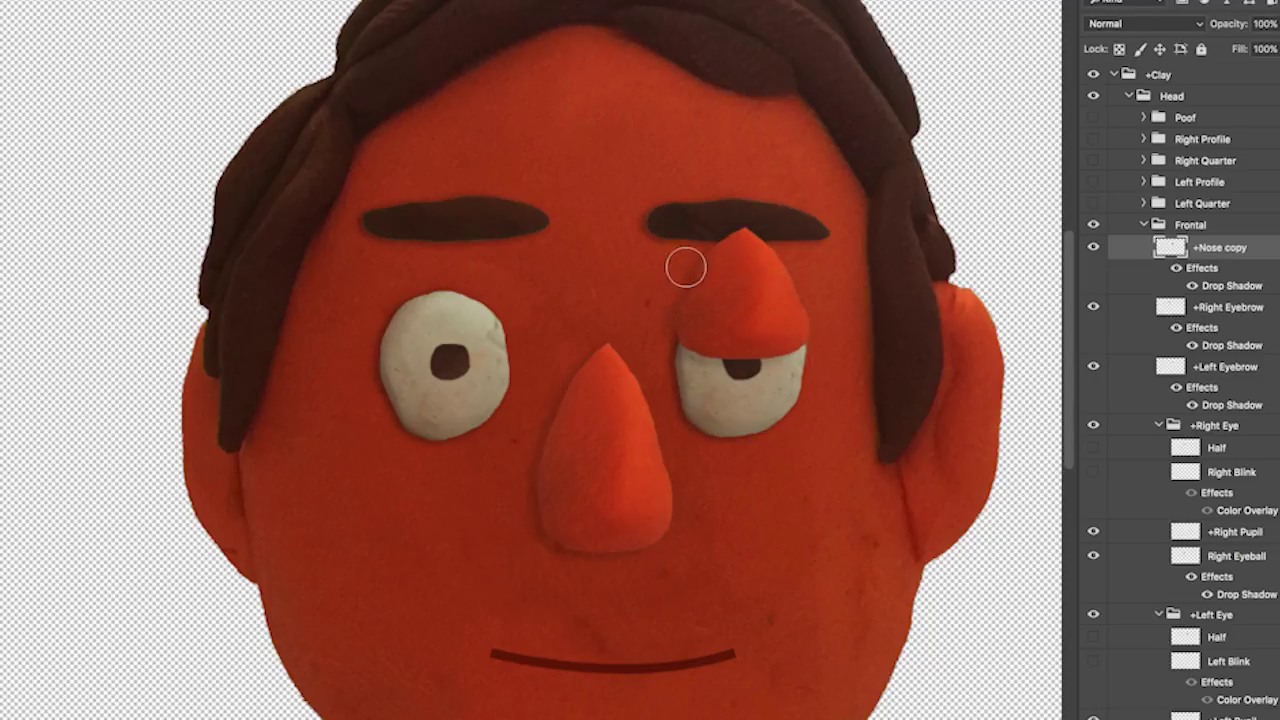